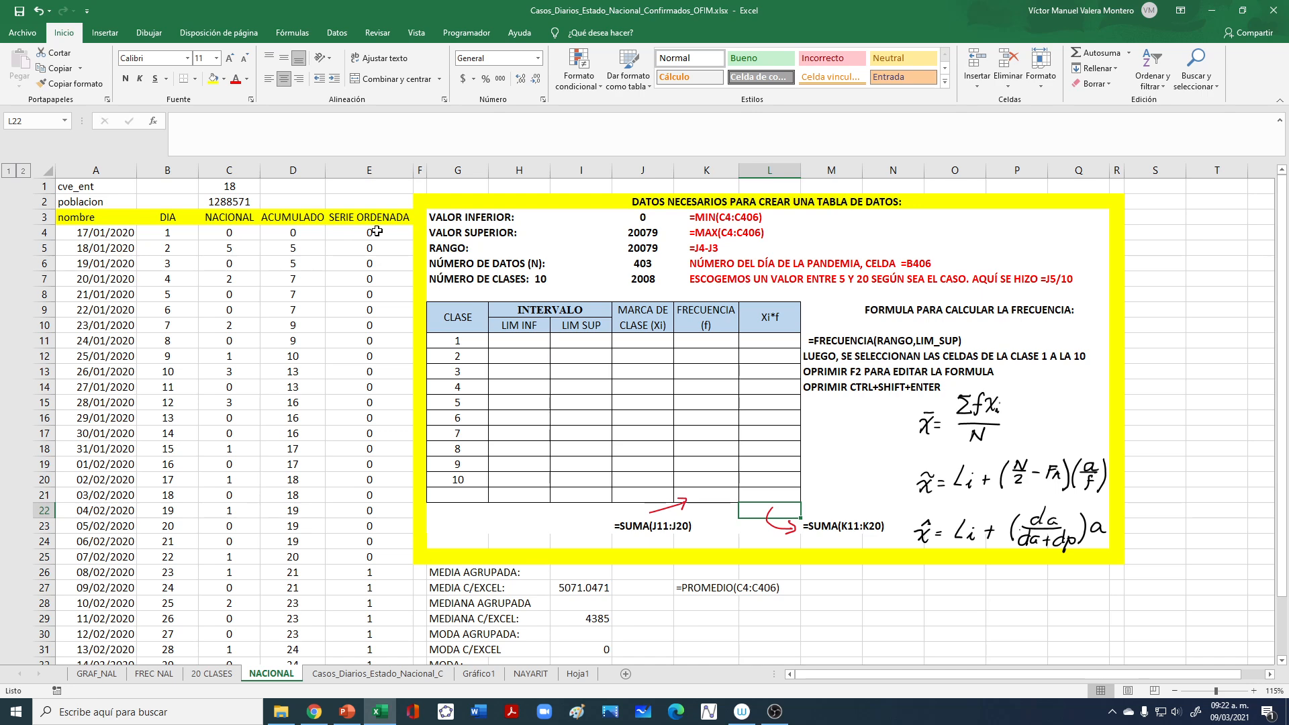
Step: Review the SERIE ORDENADA column from E4 down to its last row, along with the available sort options
{"action": "left_click", "coordinate": [376, 231]}
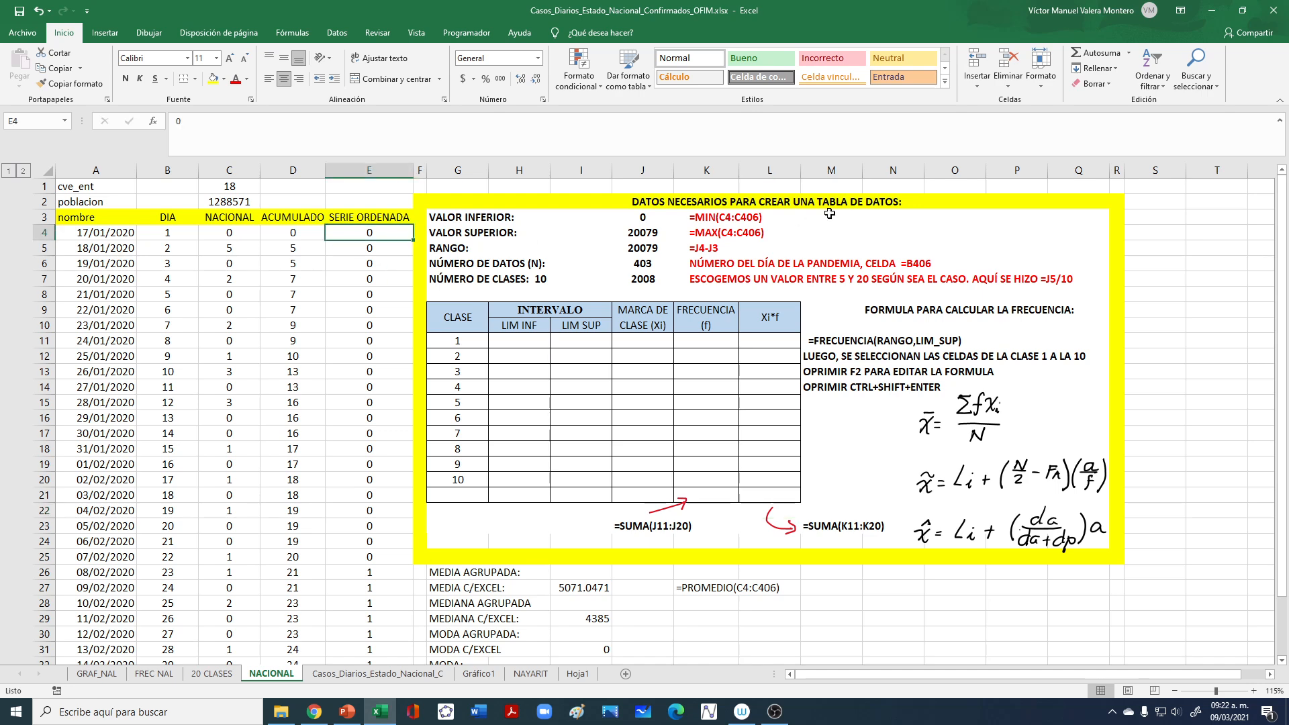
{"action": "left_click", "coordinate": [1155, 84]}
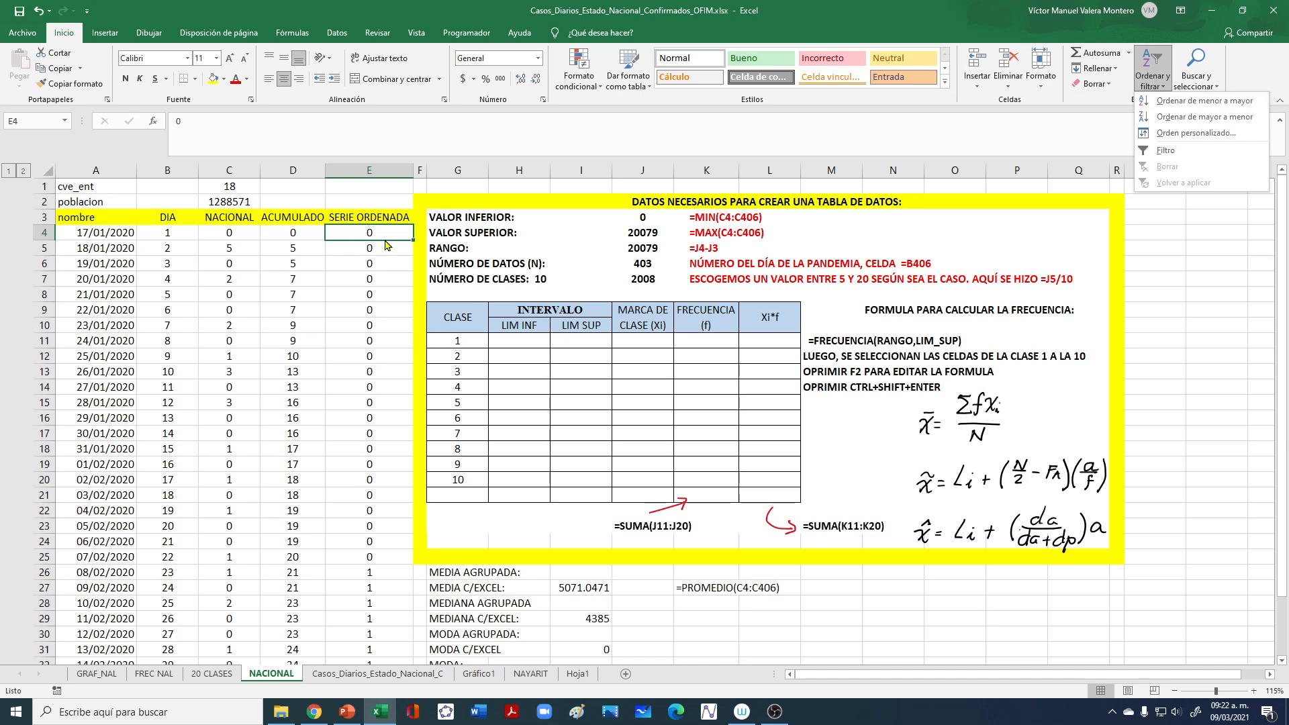
{"action": "scroll", "coordinate": [369, 470], "scroll_direction": "down", "scroll_amount": 7}
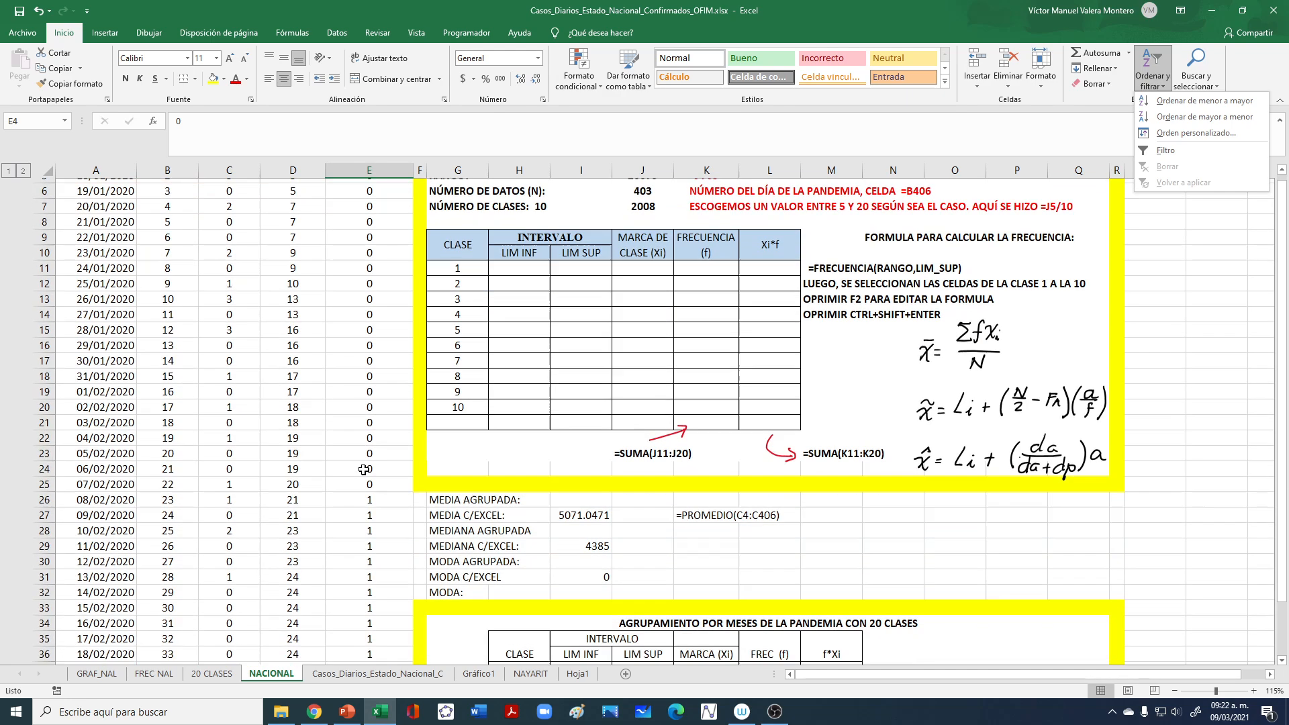
{"action": "scroll", "coordinate": [364, 470], "scroll_direction": "down", "scroll_amount": 13}
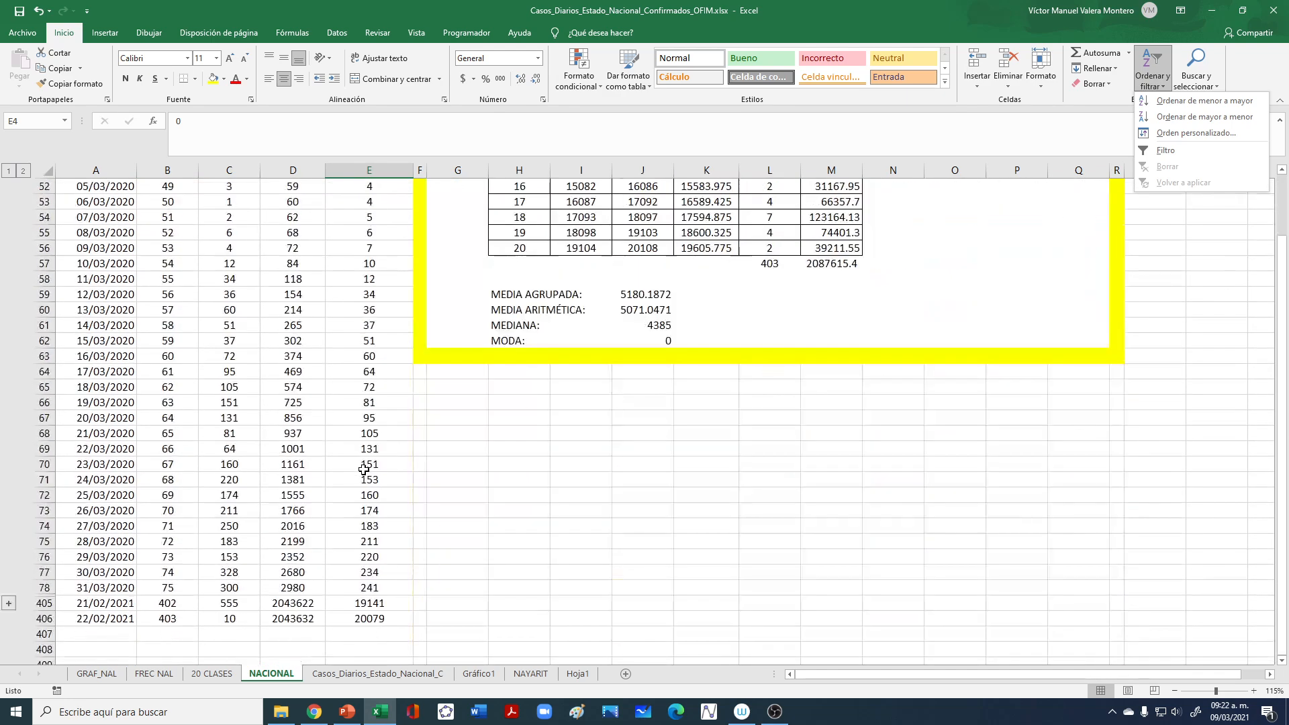
{"action": "scroll", "coordinate": [364, 470], "scroll_direction": "up", "scroll_amount": 5}
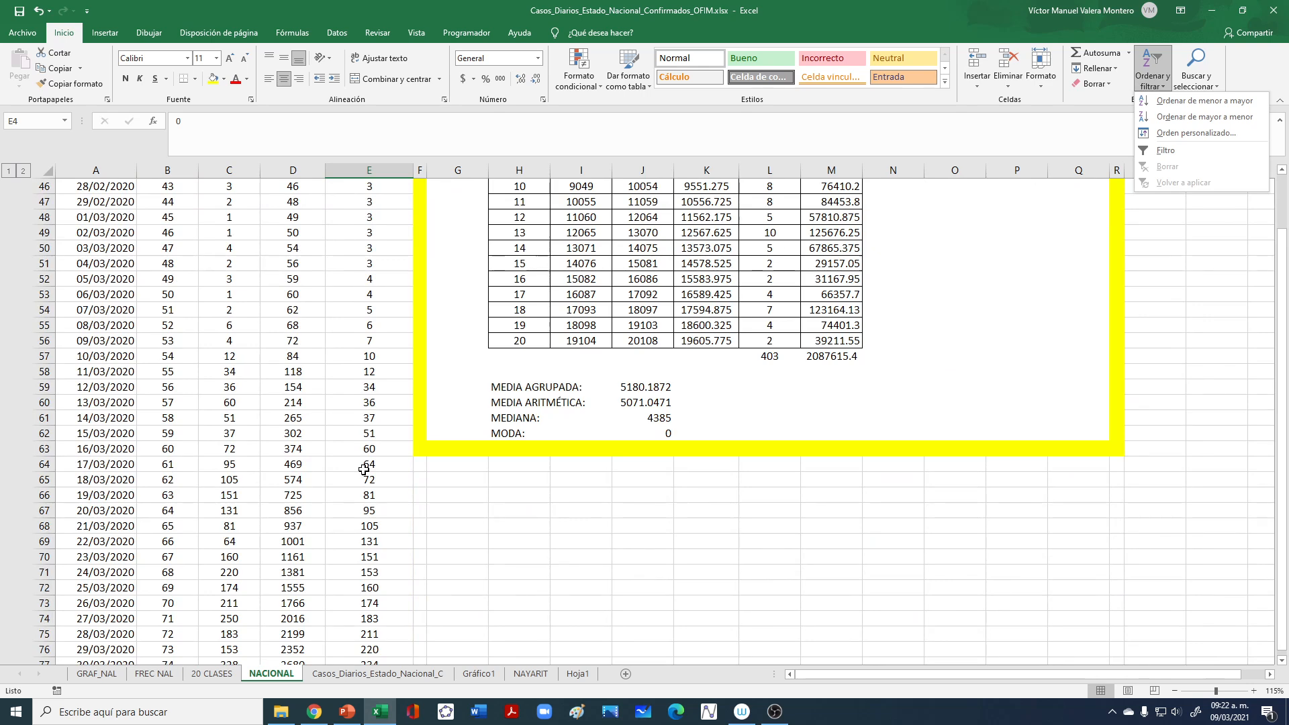
{"action": "scroll", "coordinate": [364, 470], "scroll_direction": "down", "scroll_amount": 2}
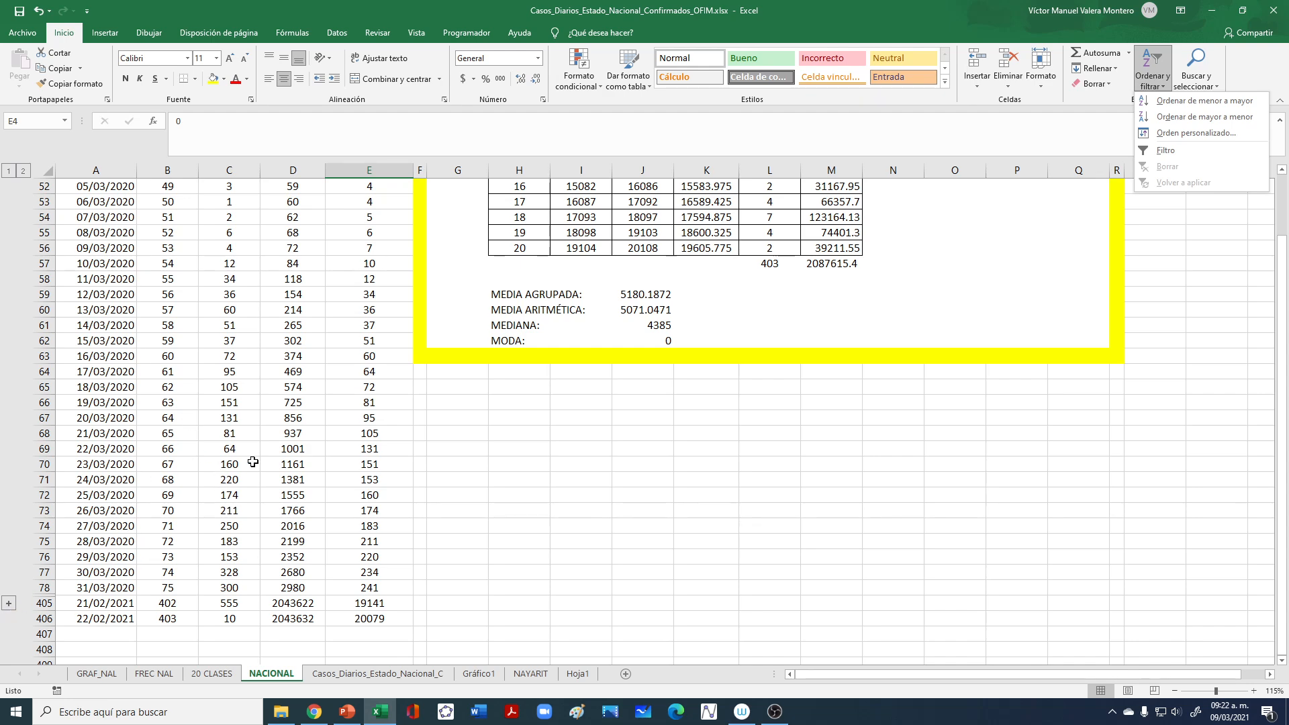
{"action": "scroll", "coordinate": [269, 438], "scroll_direction": "up", "scroll_amount": 5}
{"action": "scroll", "coordinate": [269, 438], "scroll_direction": "up", "scroll_amount": 12}
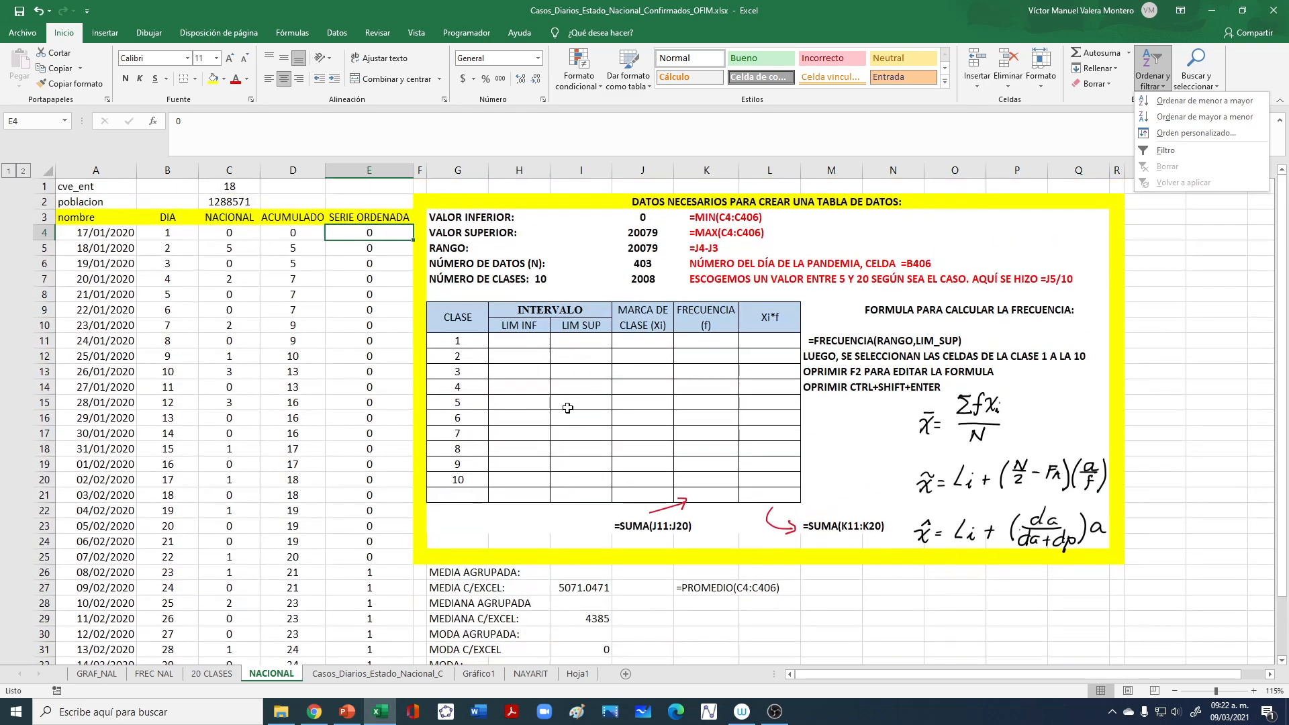
Step: Inspect the formulas in J3:J7 for the lower value, upper value, range, number of data and class width
{"action": "left_click", "coordinate": [647, 216]}
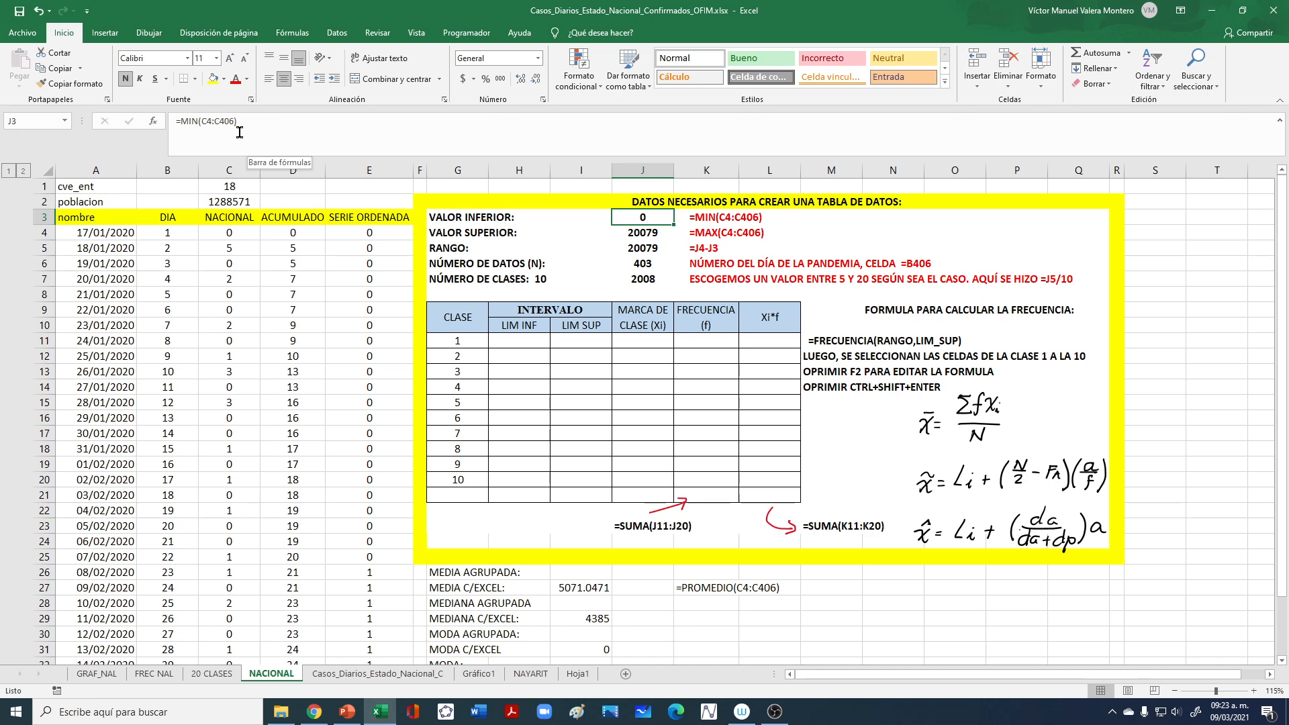
{"action": "left_click", "coordinate": [655, 235]}
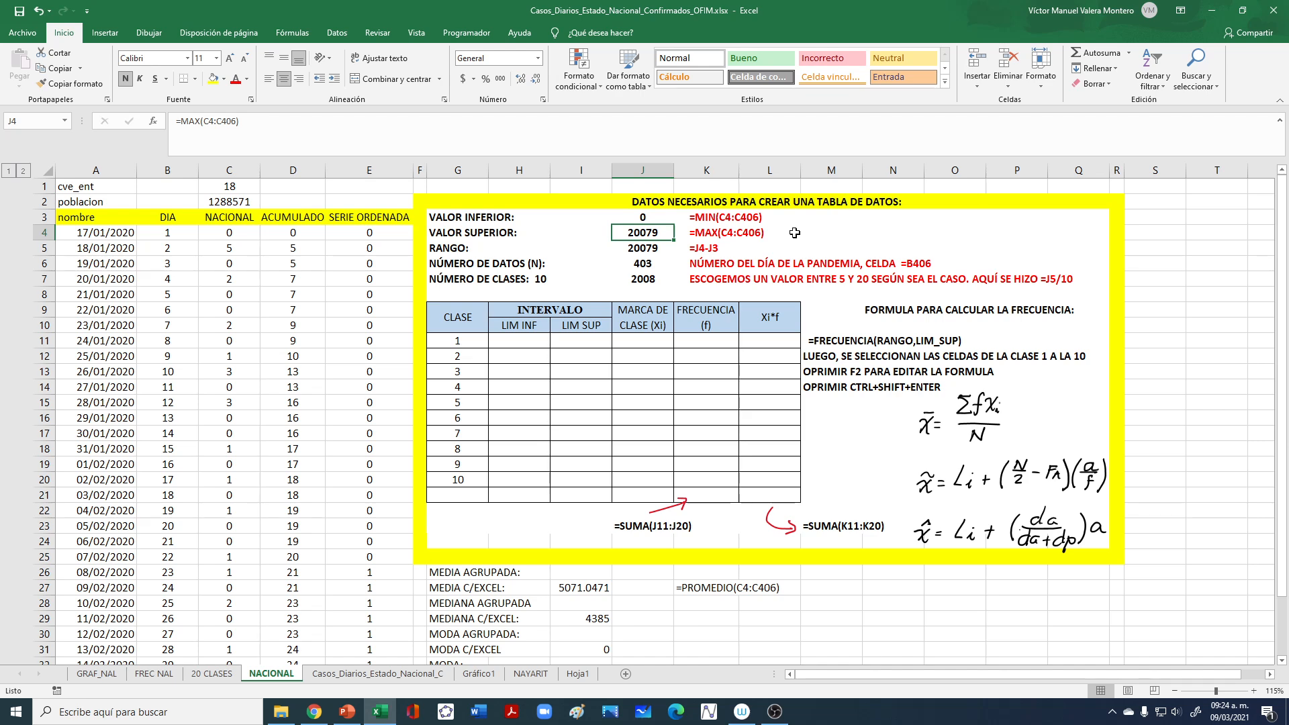
{"action": "left_click", "coordinate": [646, 249]}
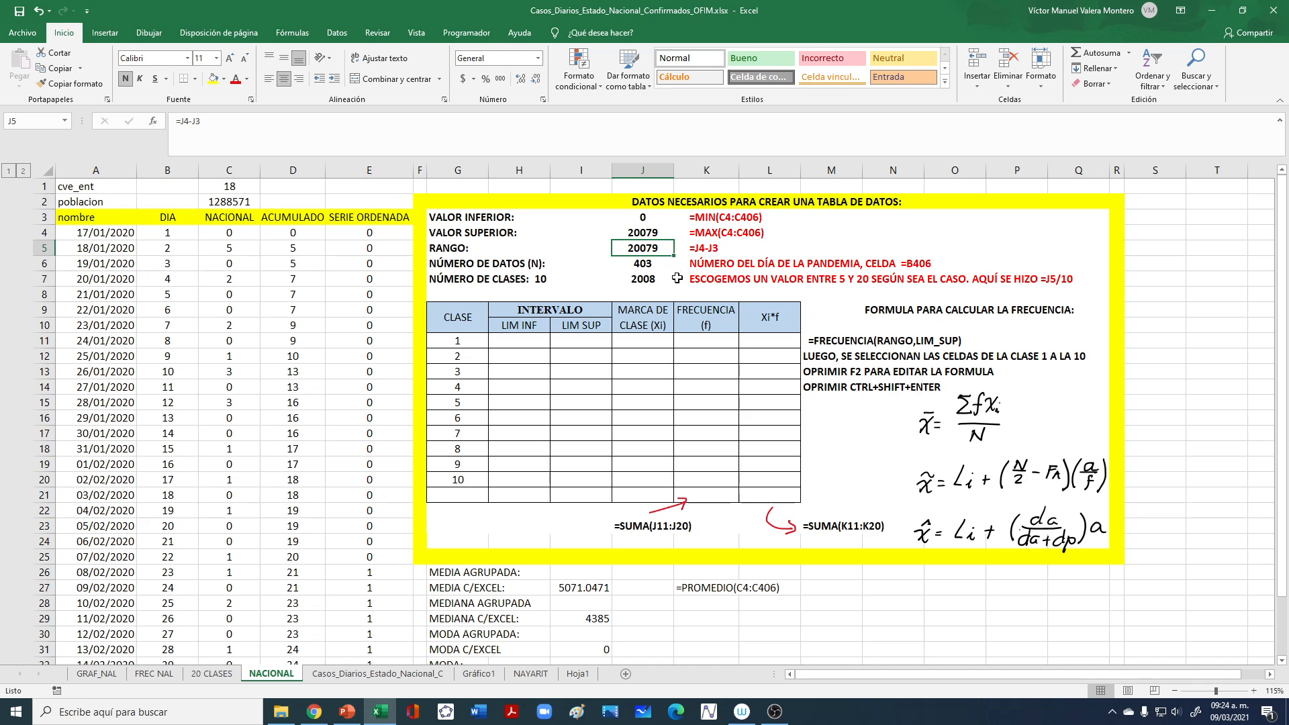
{"action": "left_click", "coordinate": [654, 233]}
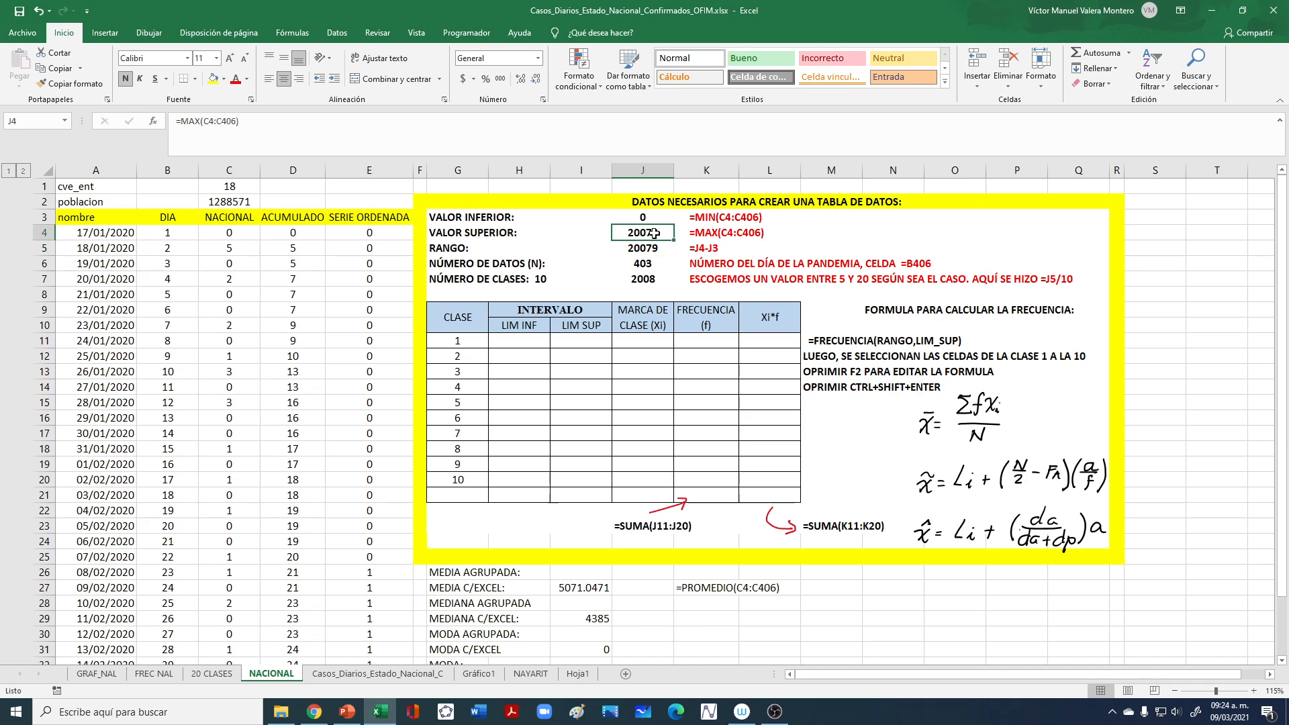
{"action": "left_click", "coordinate": [651, 215]}
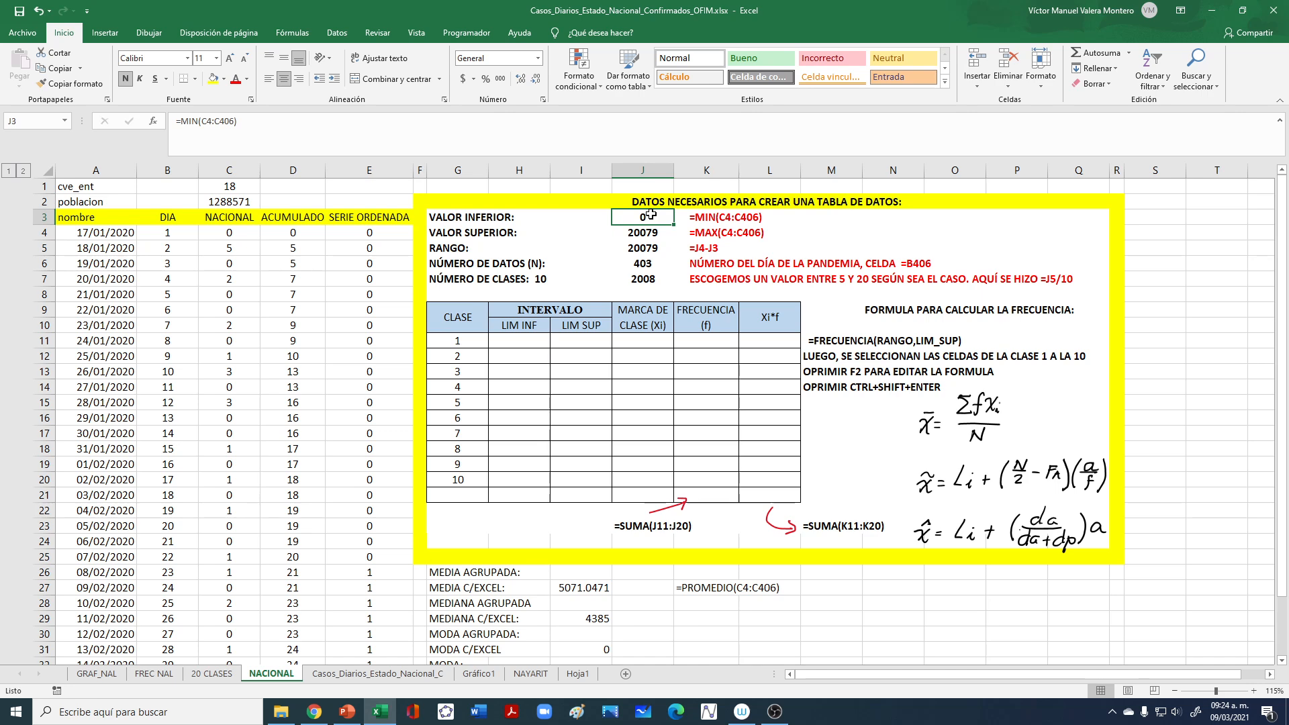
{"action": "left_click", "coordinate": [646, 249]}
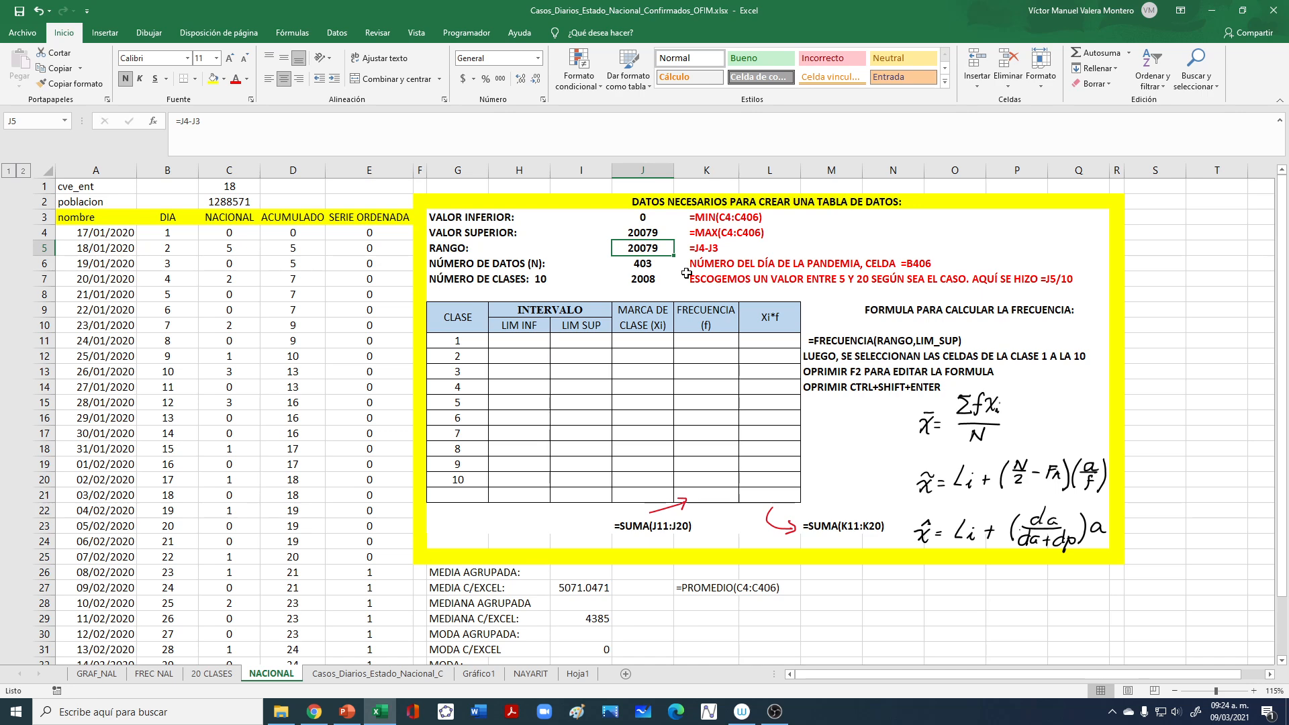
{"action": "left_click", "coordinate": [649, 266]}
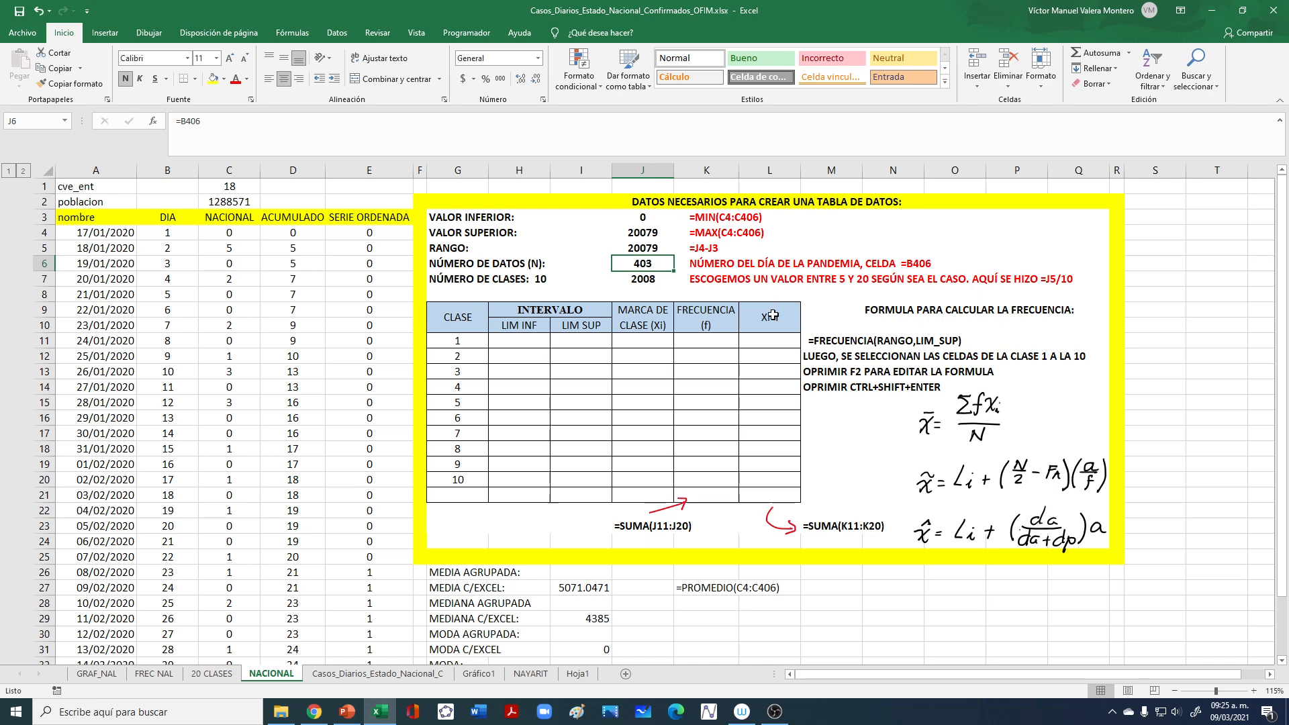
{"action": "left_click", "coordinate": [653, 278]}
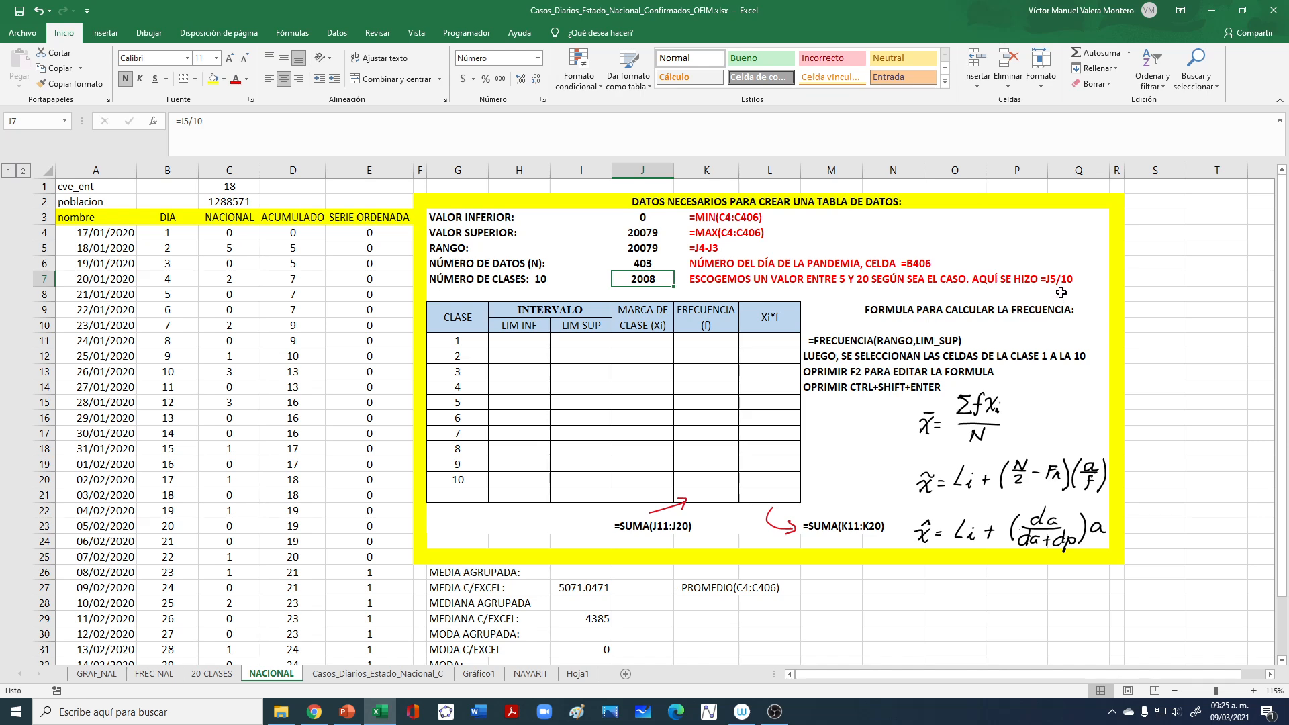
{"action": "left_click", "coordinate": [650, 249]}
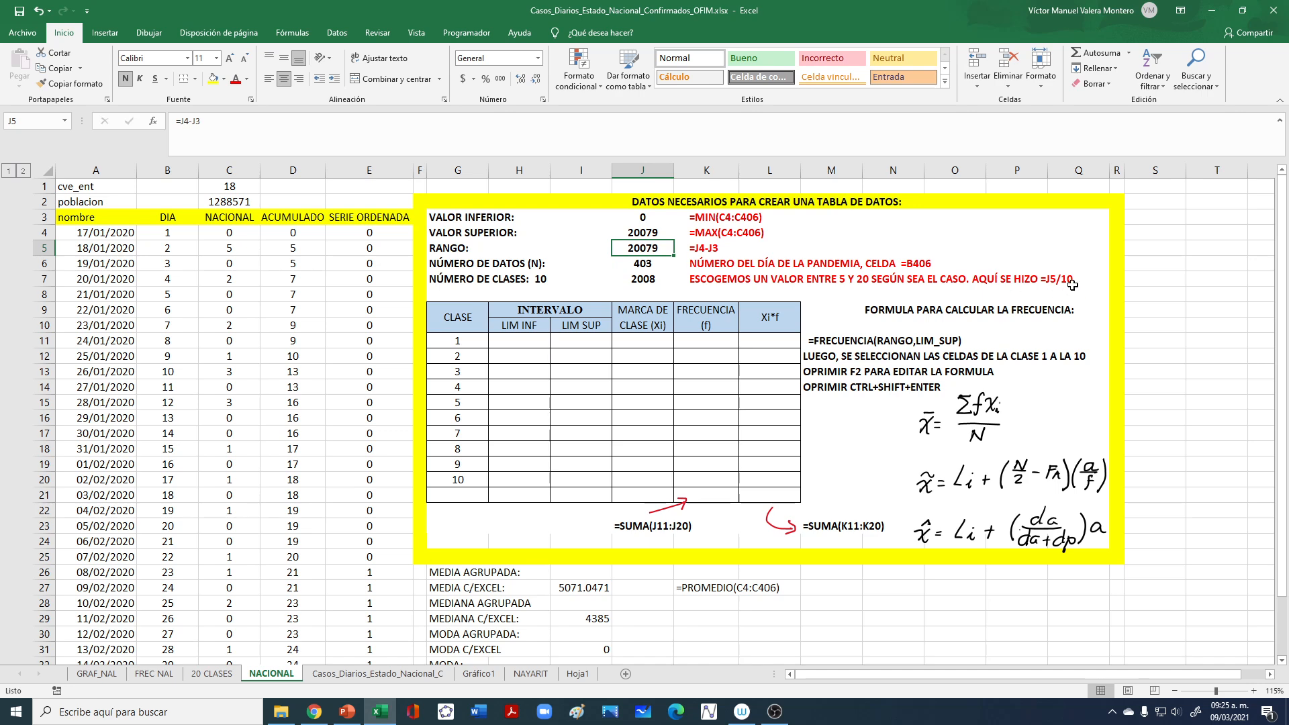
{"action": "left_click", "coordinate": [647, 281]}
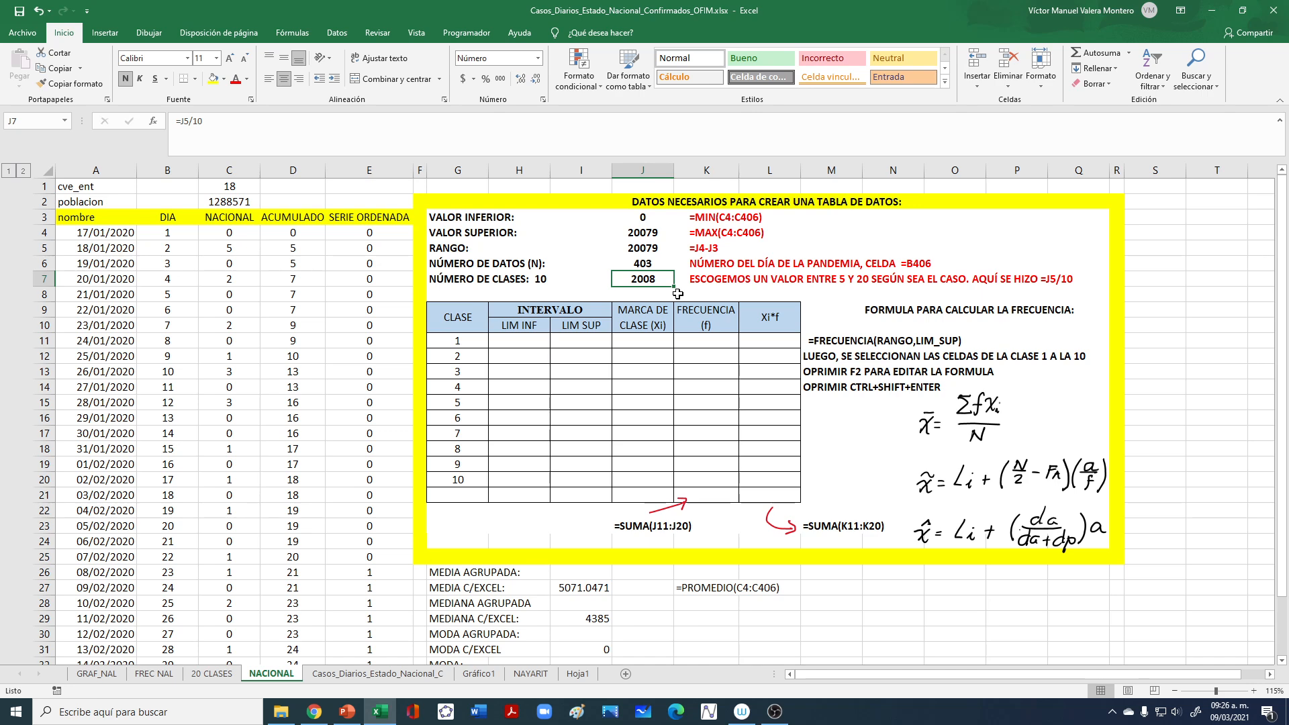
Step: Set class 1's lower limit in H11 to =J3 and its upper limit in I11 to =J7
{"action": "left_click", "coordinate": [515, 344]}
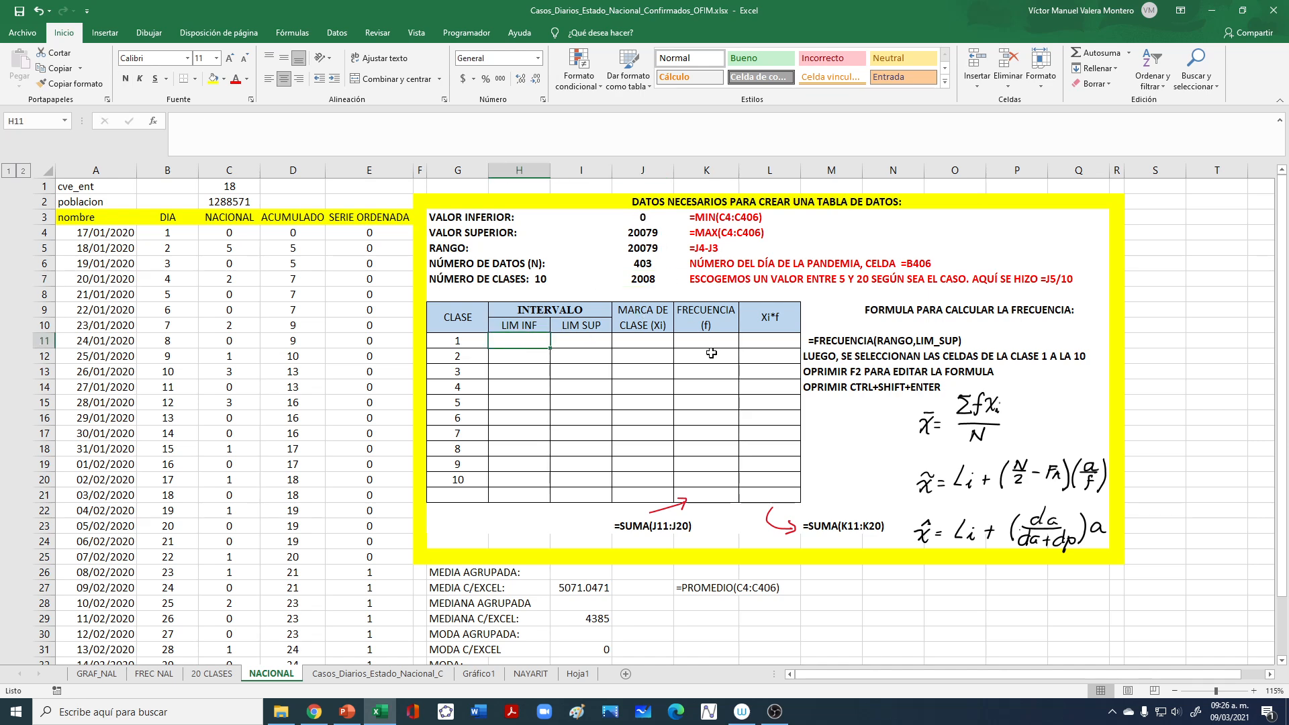
{"action": "type", "text": "=J3"}
{"action": "key", "text": "Return"}
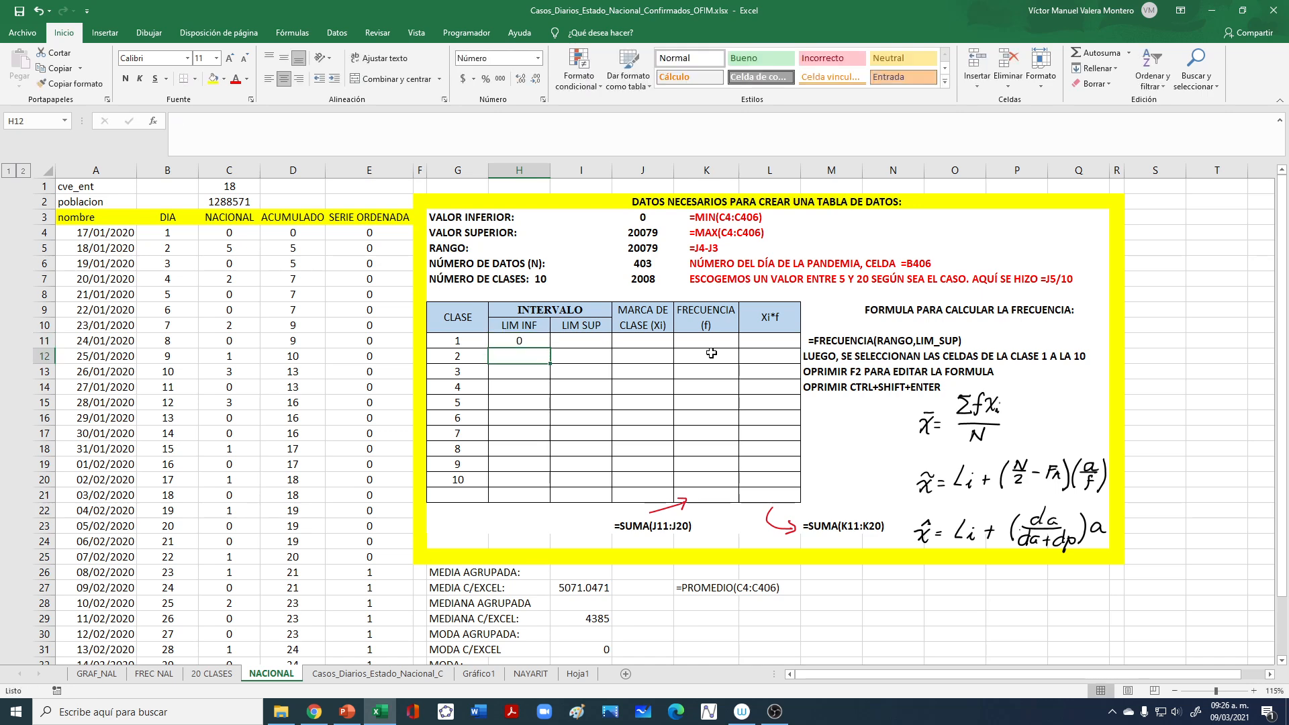
{"action": "left_click", "coordinate": [585, 343]}
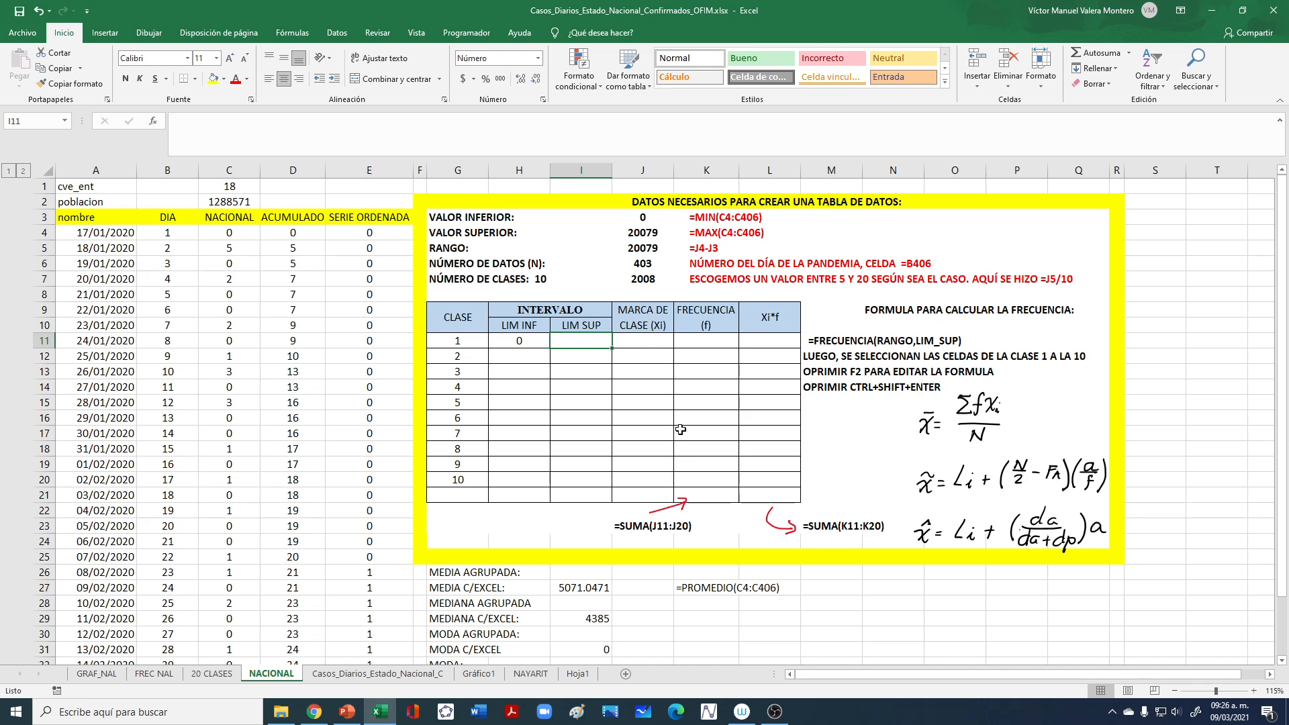
{"action": "type", "text": "="}
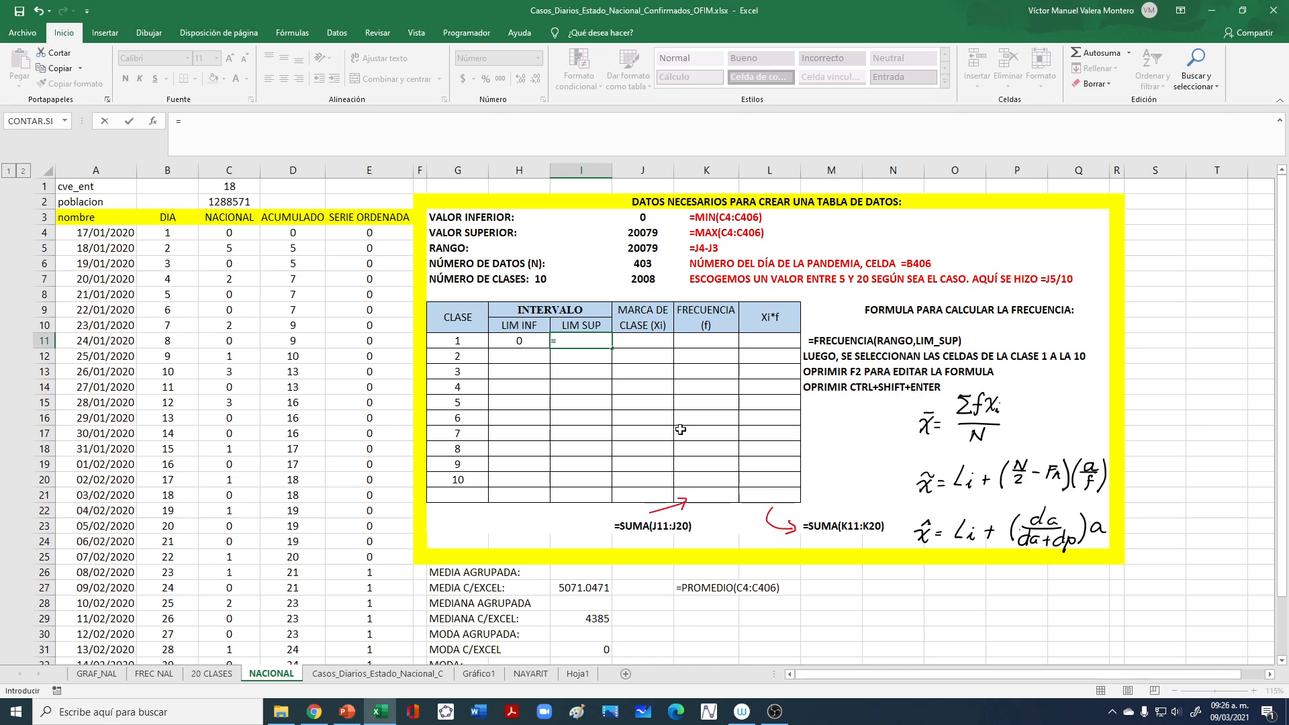
{"action": "left_click", "coordinate": [645, 280]}
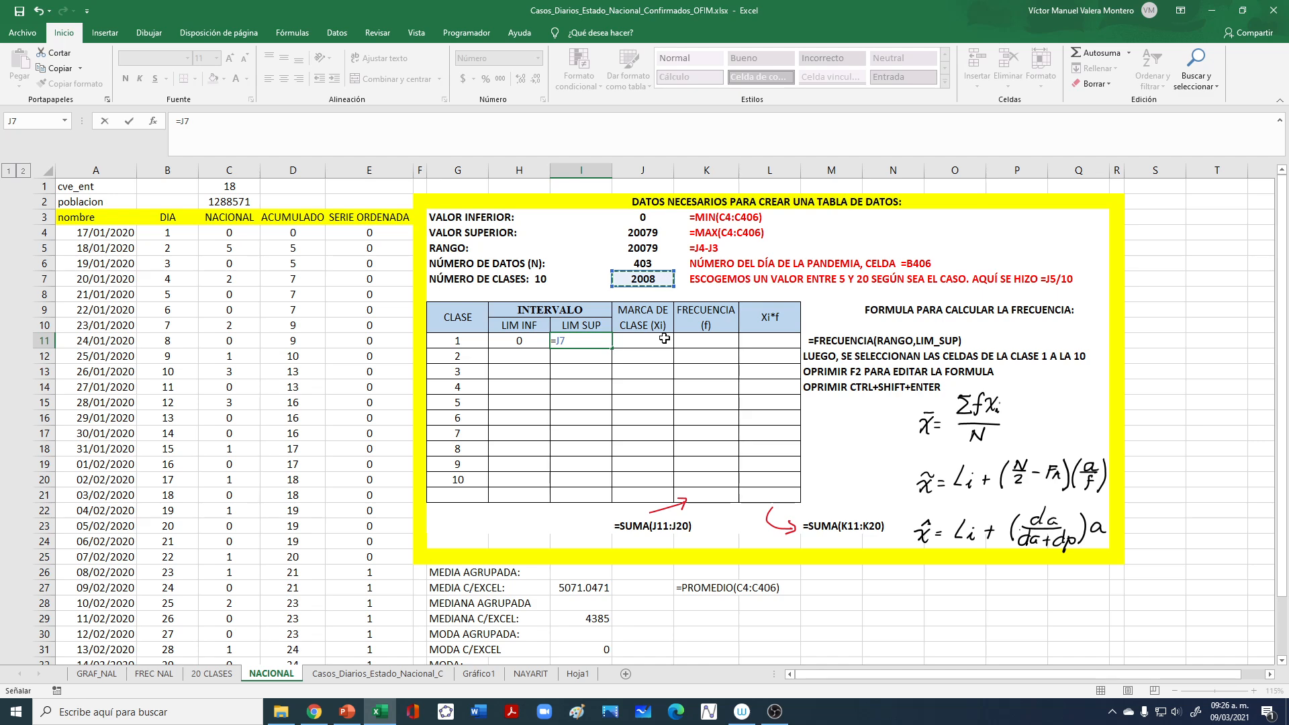
{"action": "key", "text": "Return"}
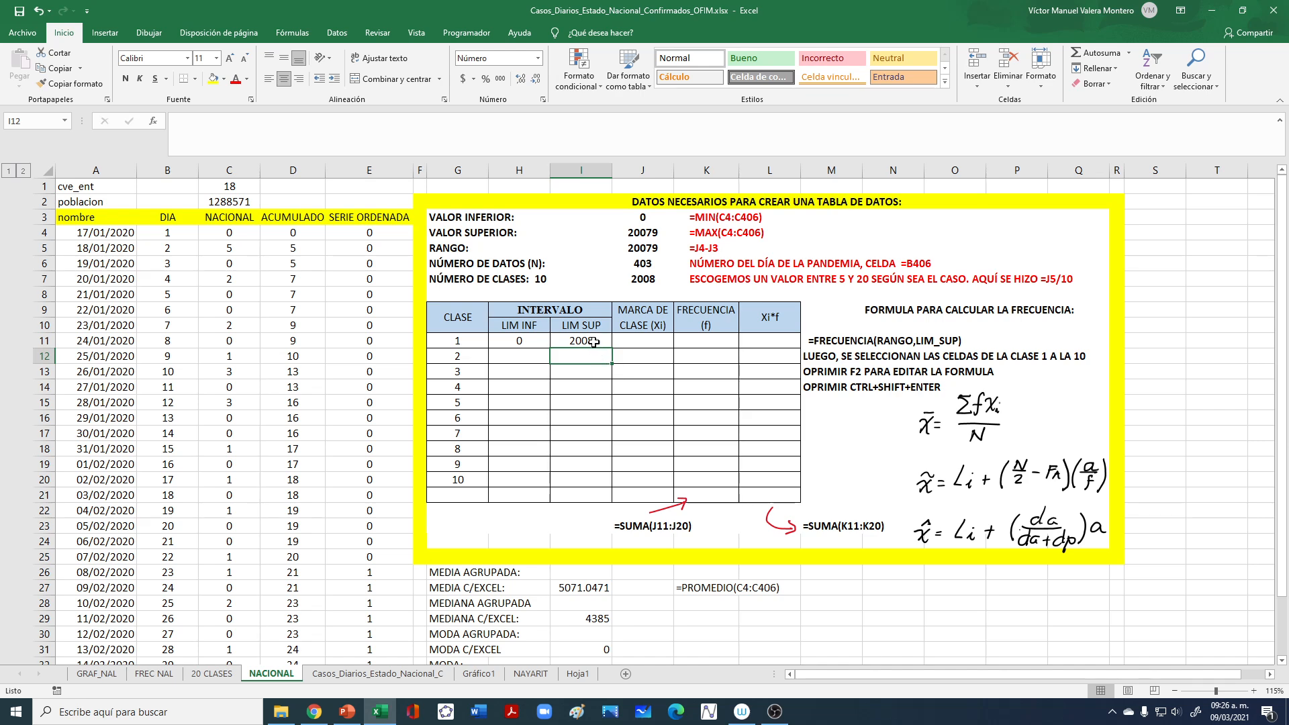
Step: Enter =I11+1 in H12 as the lower limit of class 2
{"action": "left_click", "coordinate": [515, 355]}
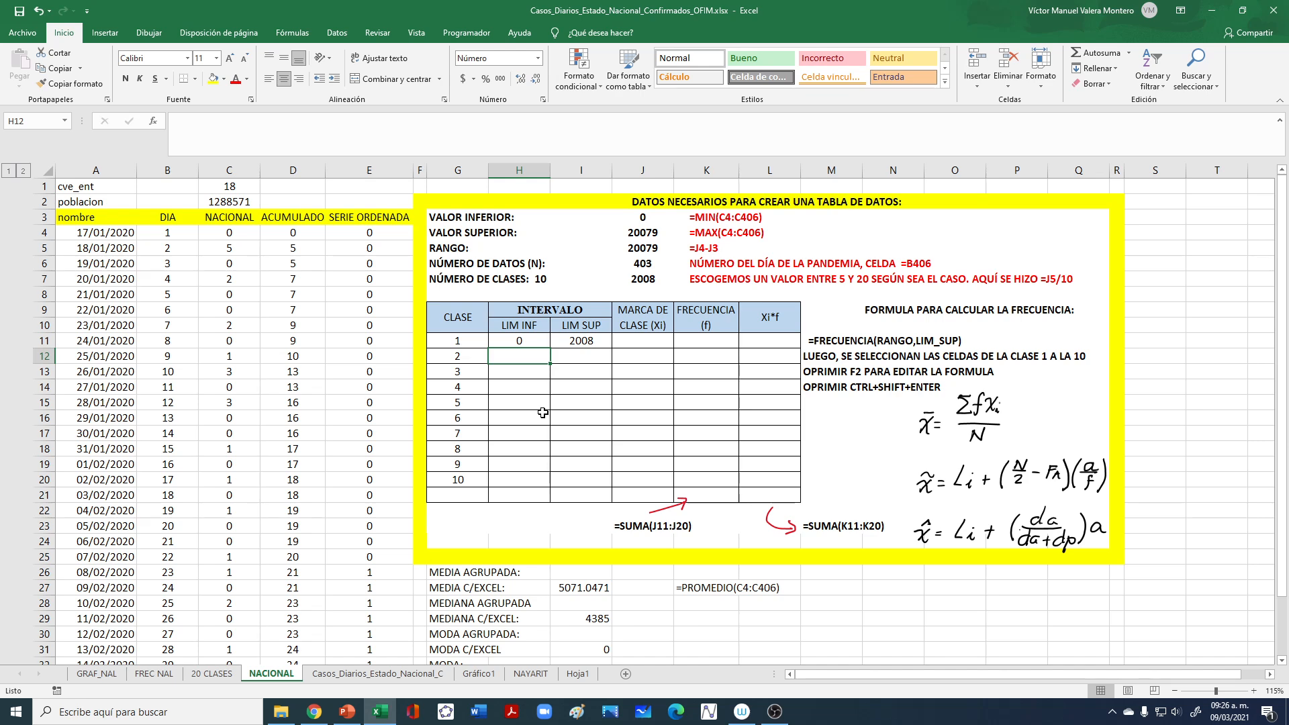
{"action": "type", "text": "="}
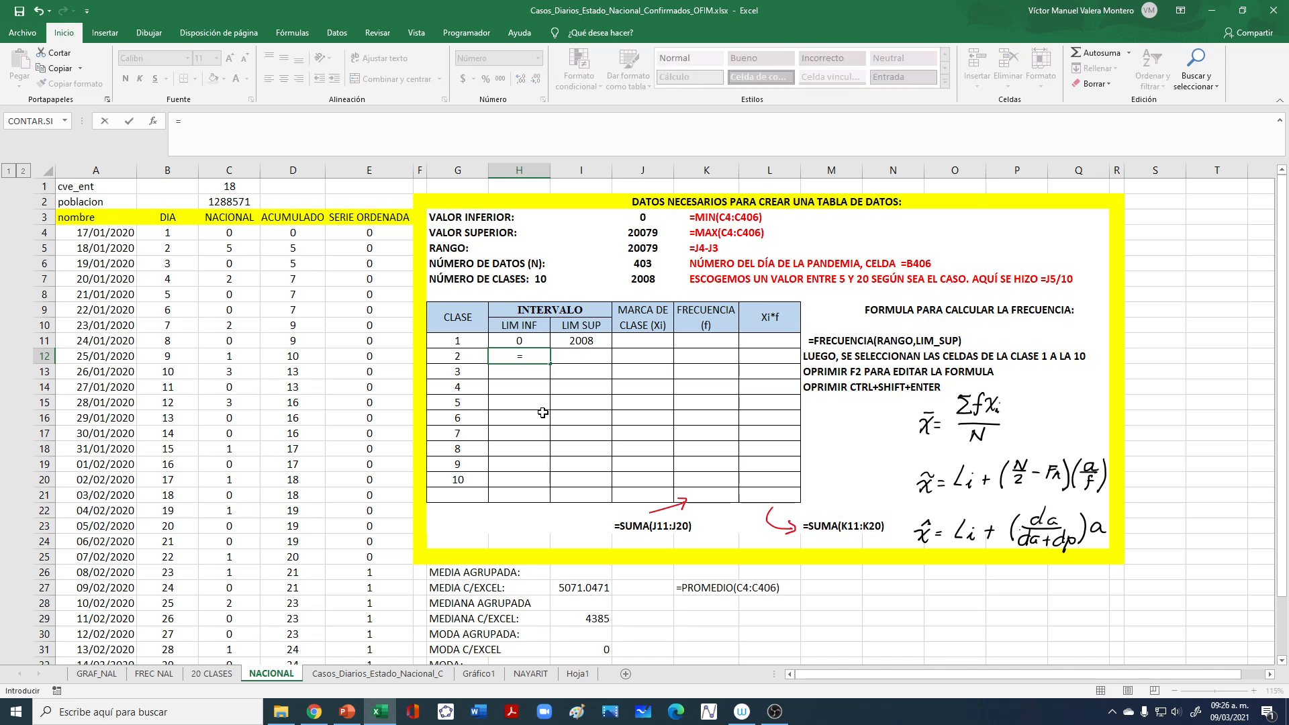
{"action": "left_click", "coordinate": [581, 342]}
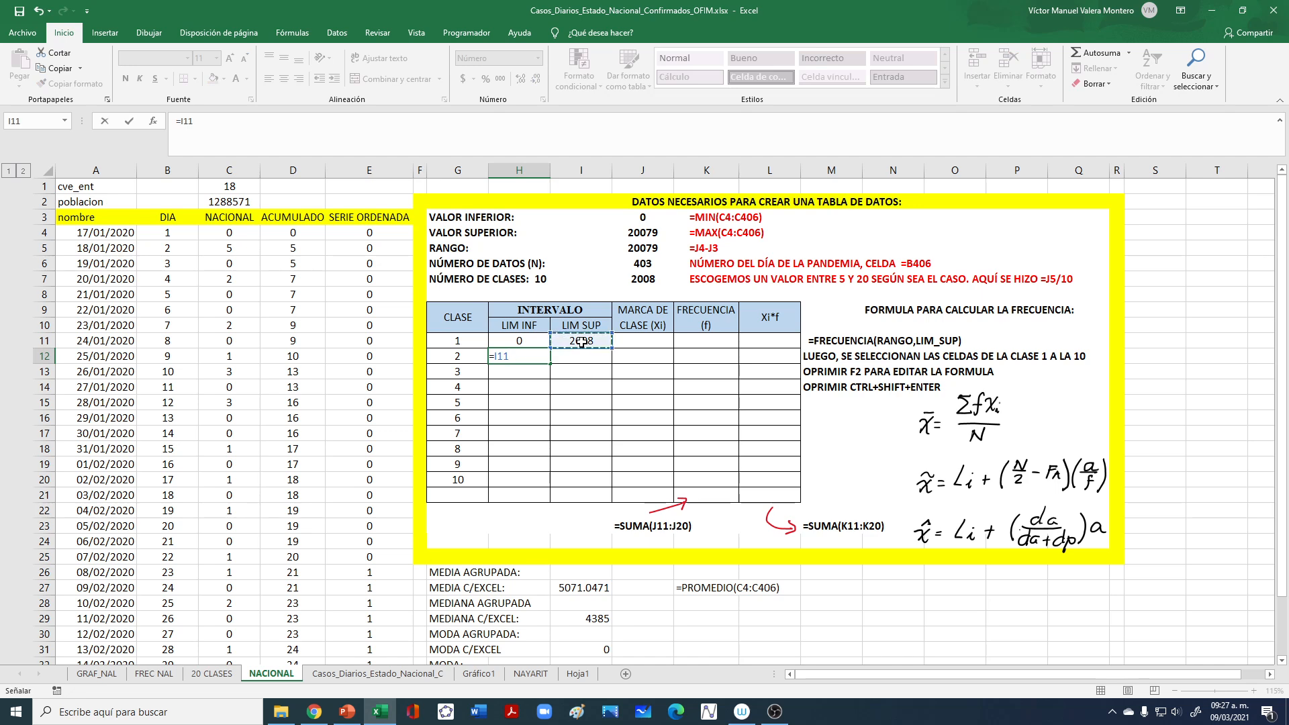
{"action": "type", "text": "+1"}
{"action": "key", "text": "Return"}
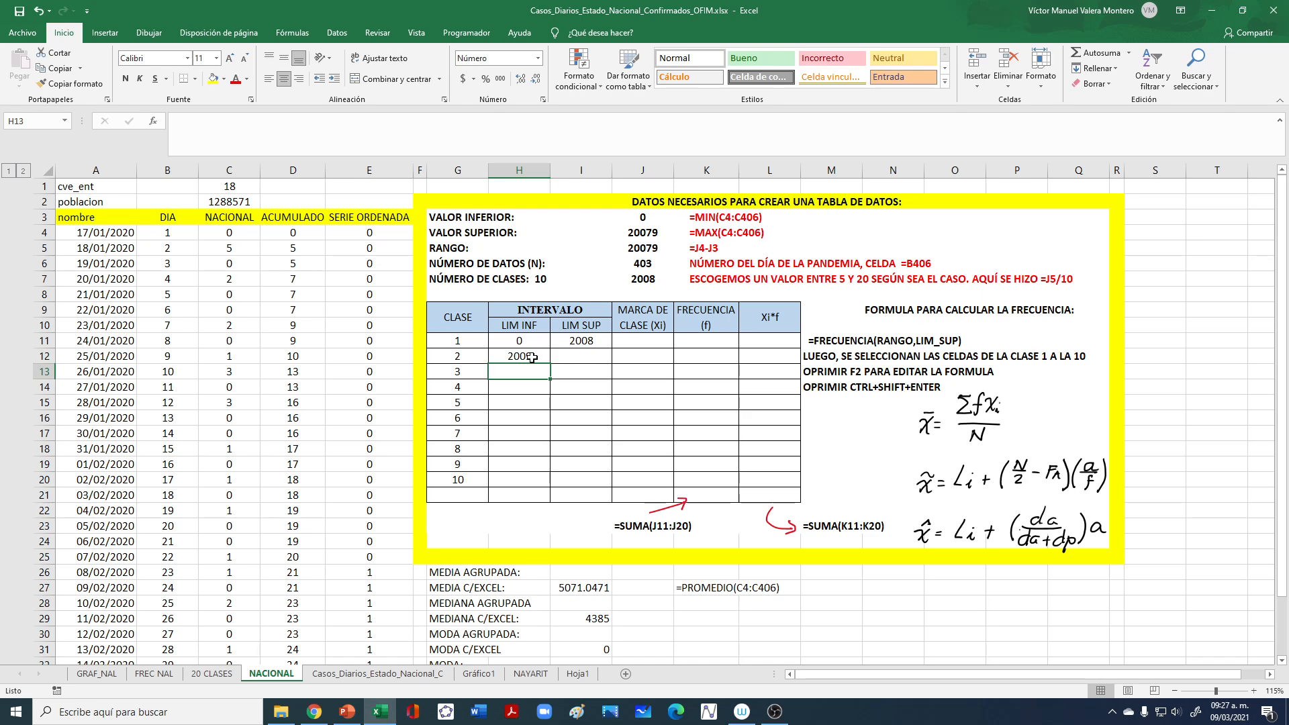
Step: Enter =H12+I$11 in I12 as the upper limit of class 2, keeping row 11 fixed
{"action": "left_click", "coordinate": [583, 356]}
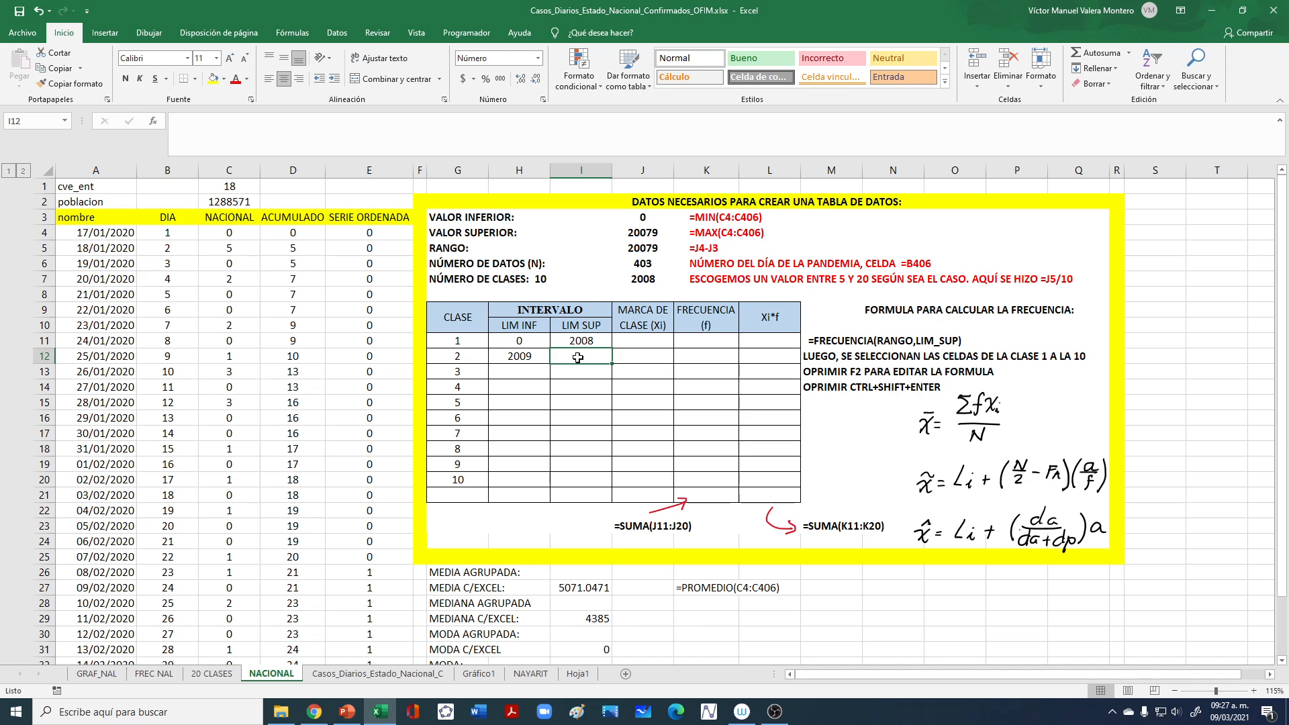
{"action": "type", "text": "="}
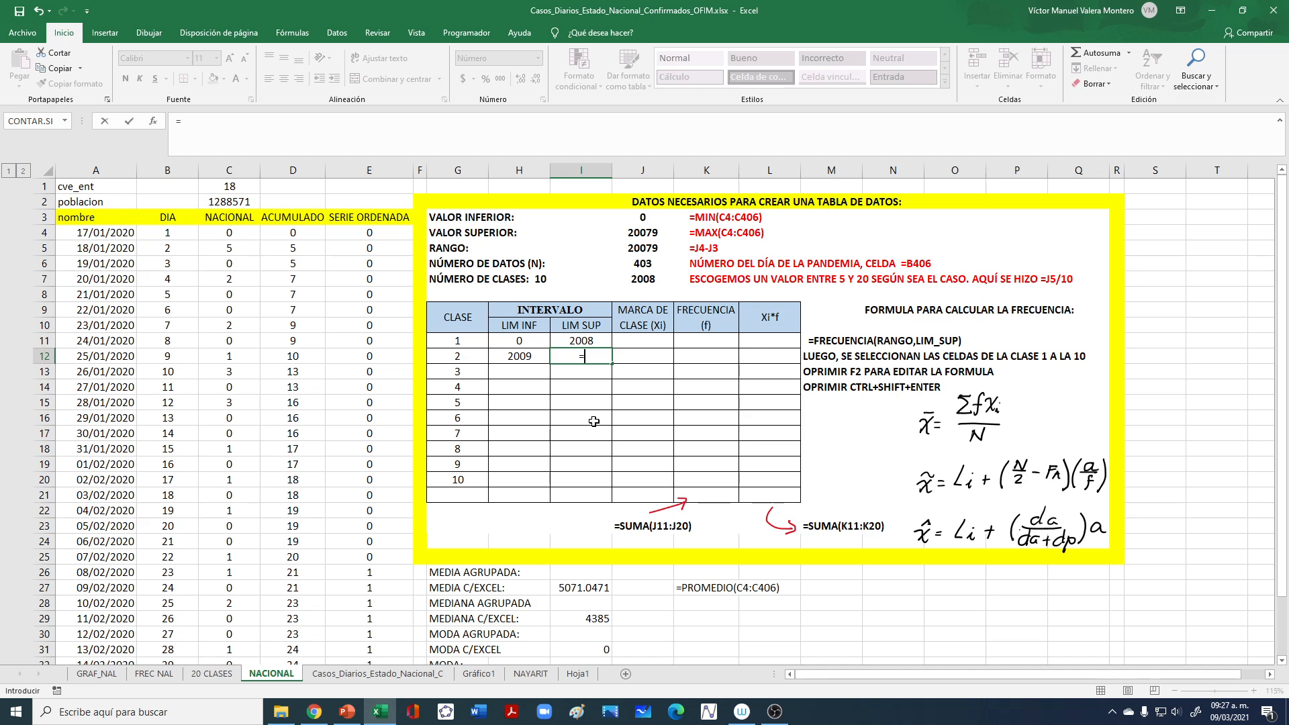
{"action": "left_click", "coordinate": [518, 358]}
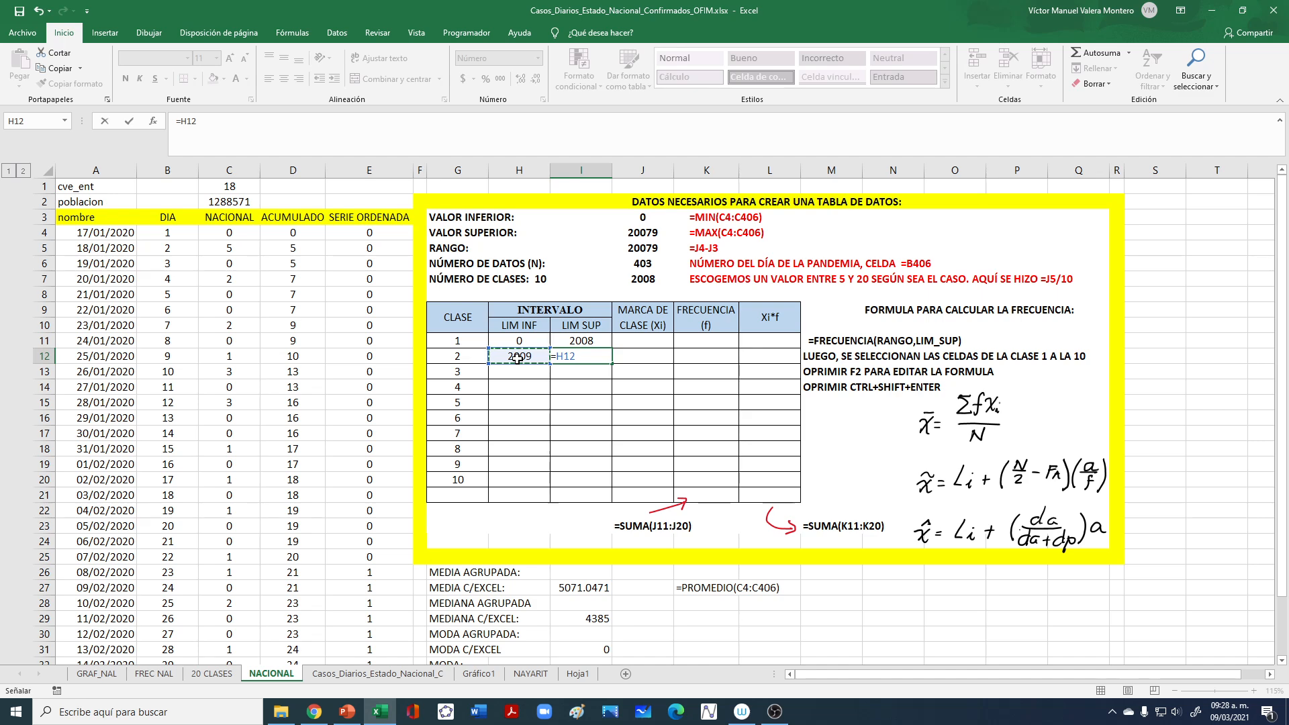
{"action": "type", "text": "+"}
{"action": "left_click", "coordinate": [591, 341]}
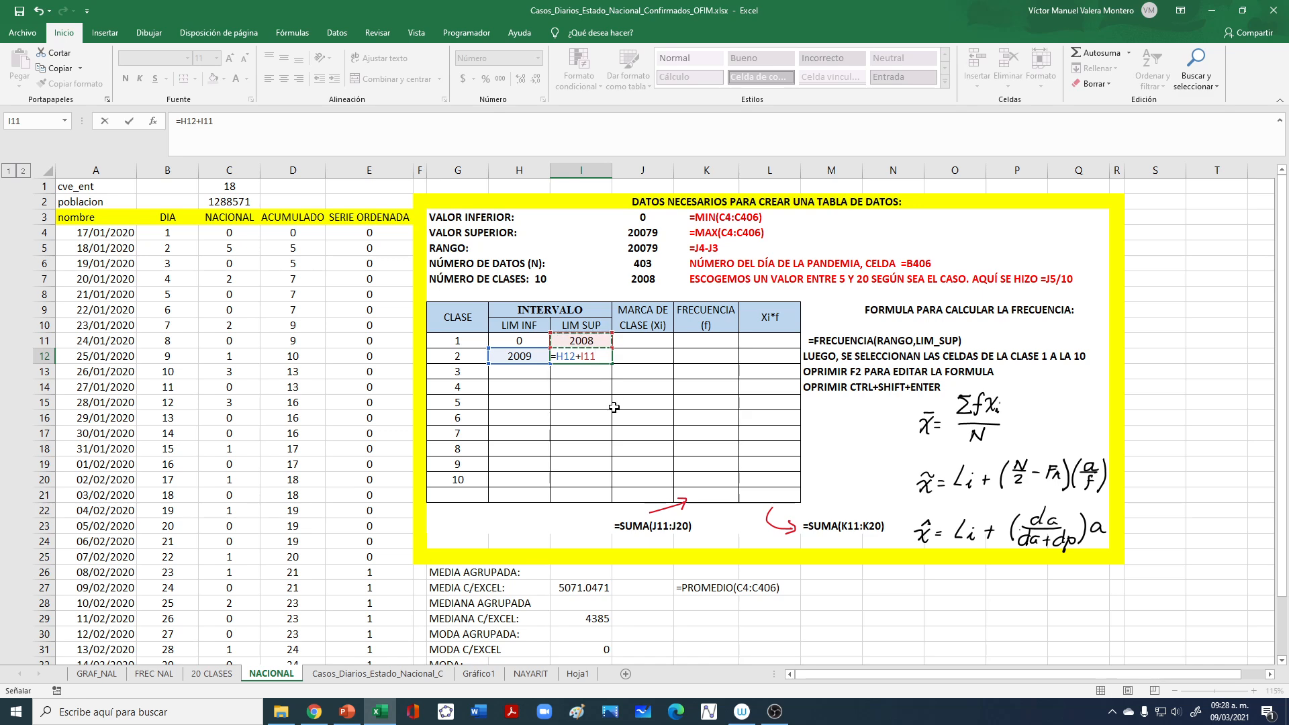
{"action": "left_click", "coordinate": [585, 357]}
{"action": "type", "text": "$"}
{"action": "key", "text": "Return"}
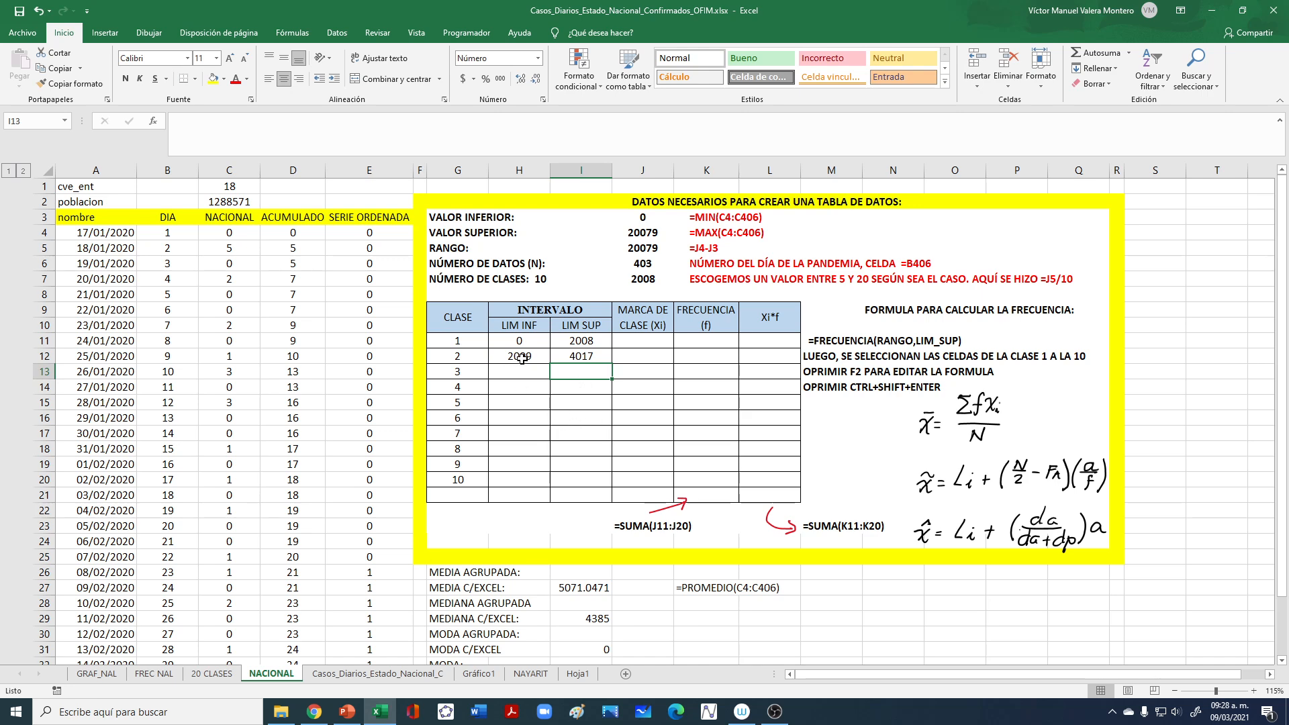
Step: Copy the lower-limit formula from H12 down to H20 for classes 3 to 10
{"action": "left_click", "coordinate": [586, 354]}
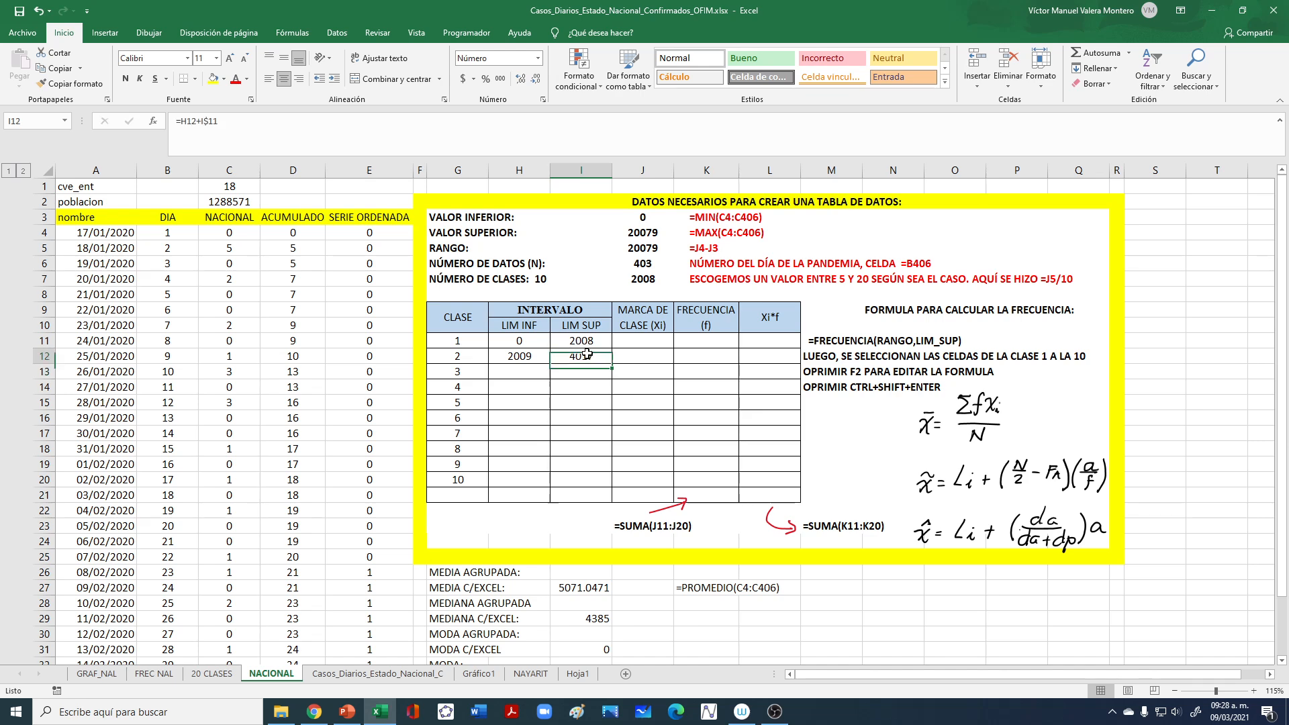
{"action": "left_click", "coordinate": [537, 356]}
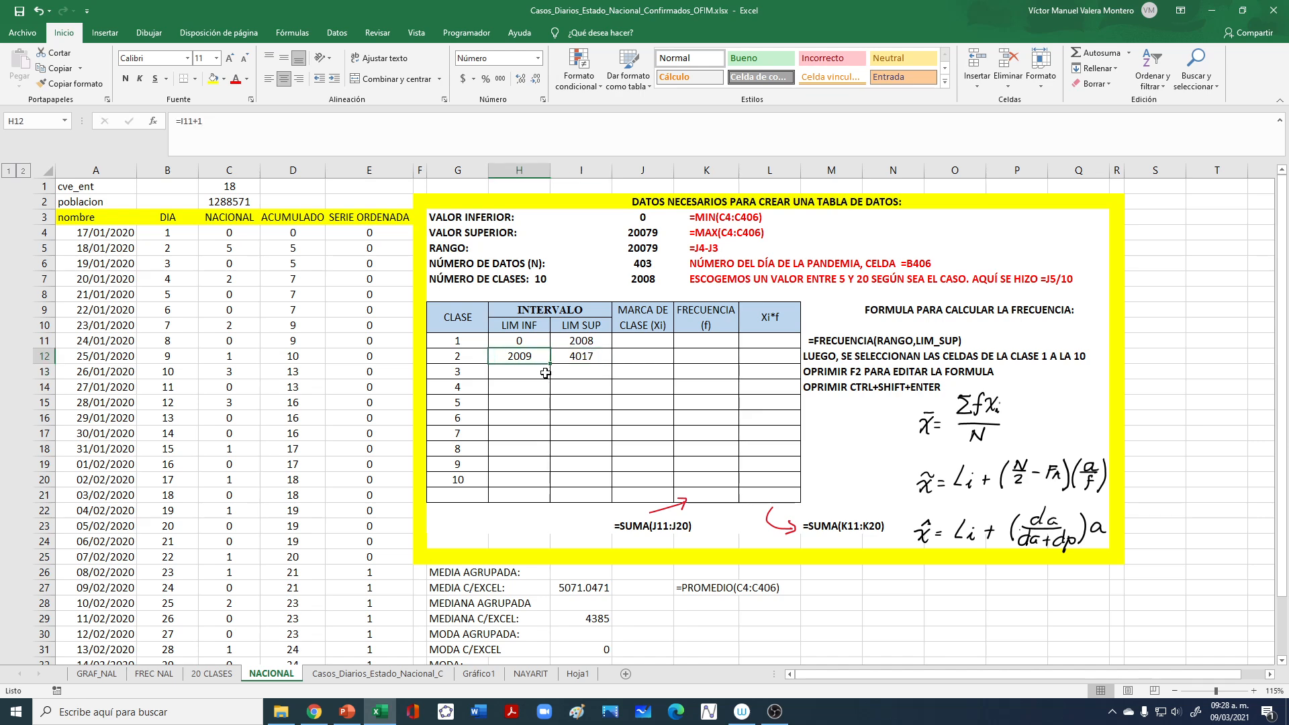
{"action": "left_click_drag", "start_coordinate": [550, 363], "coordinate": [550, 488]}
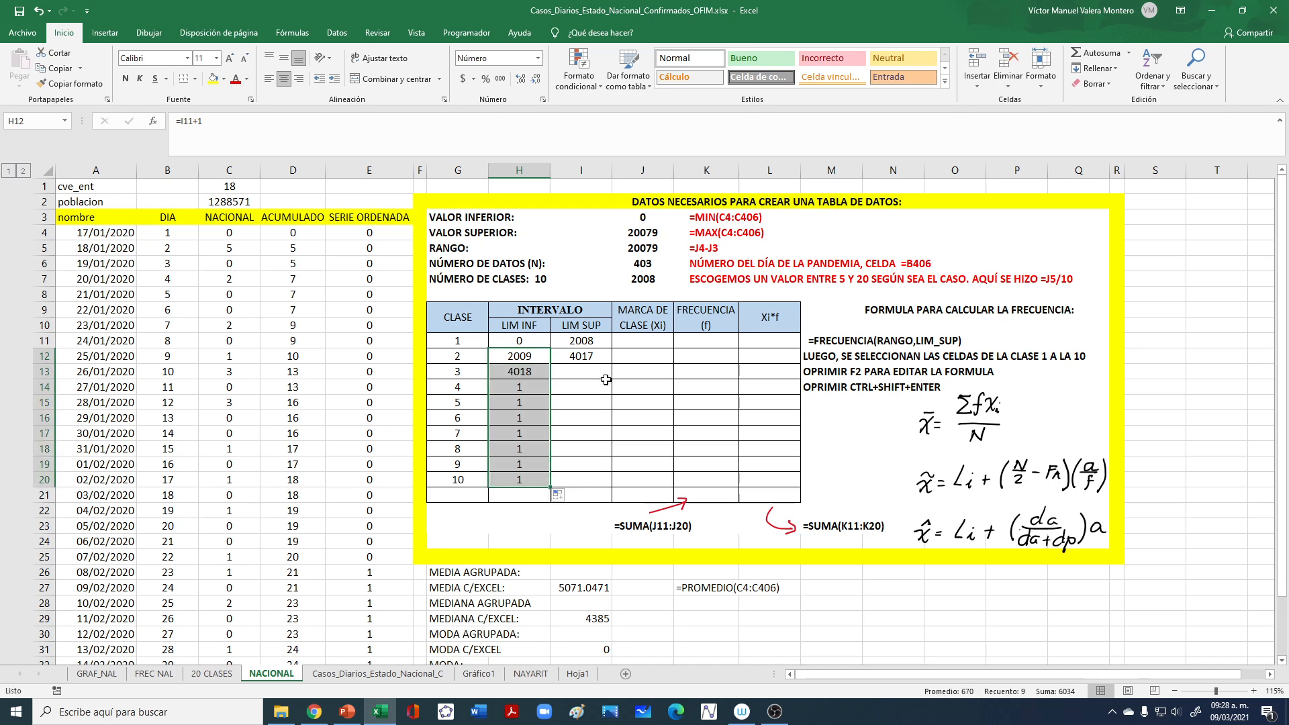
Step: Copy the class 2 upper-limit formula from I12 down to I20 for classes 3 to 10
{"action": "left_click", "coordinate": [605, 363]}
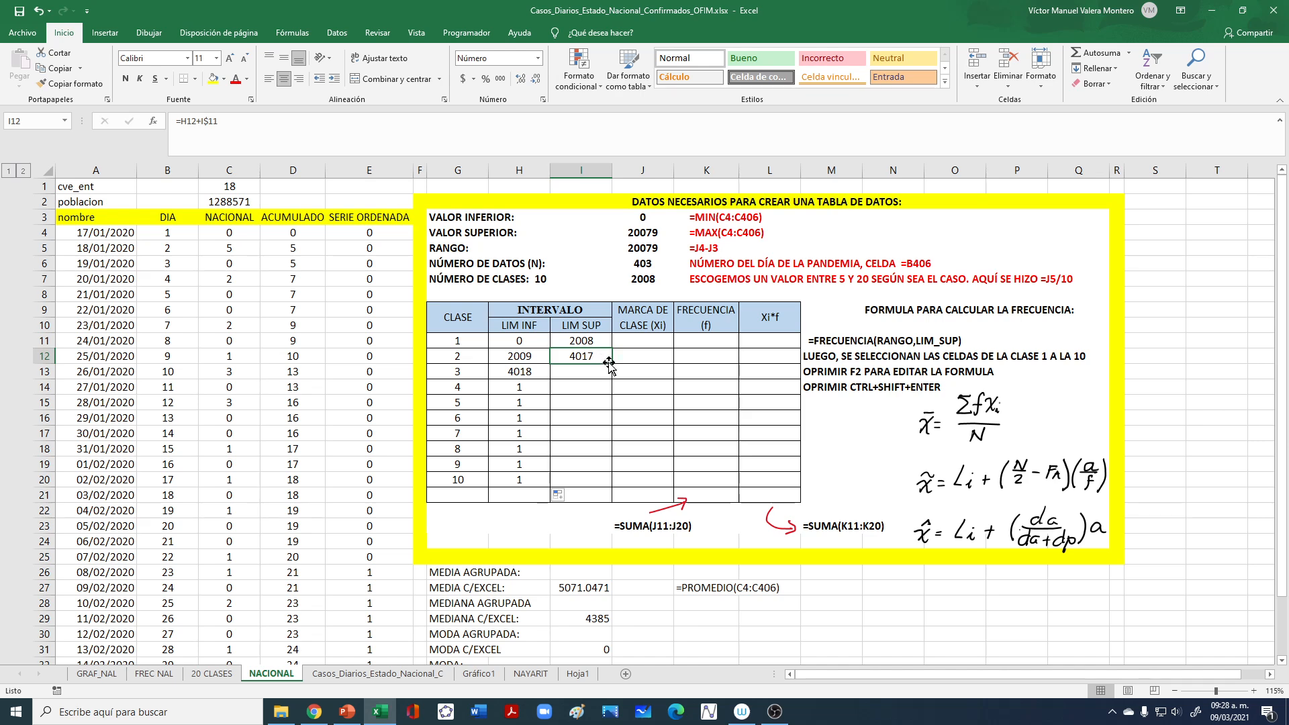
{"action": "left_click_drag", "start_coordinate": [604, 363], "coordinate": [611, 440]}
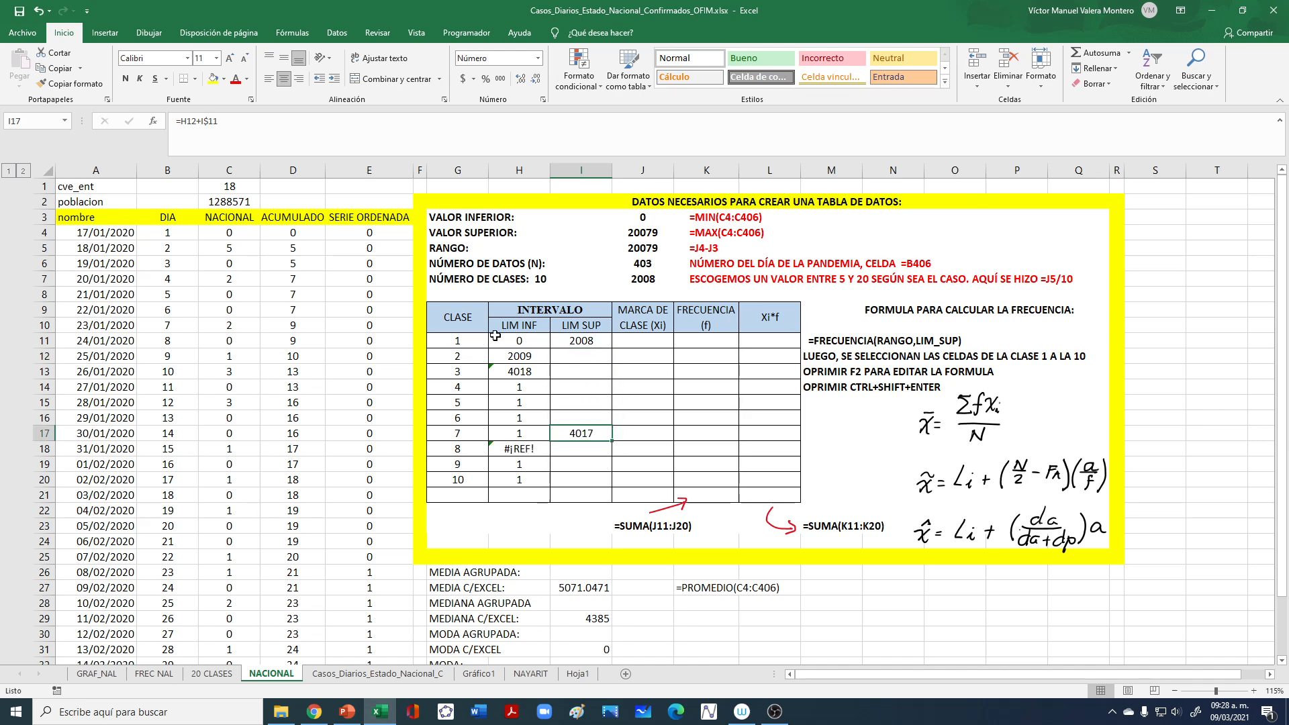
{"action": "left_click", "coordinate": [39, 12]}
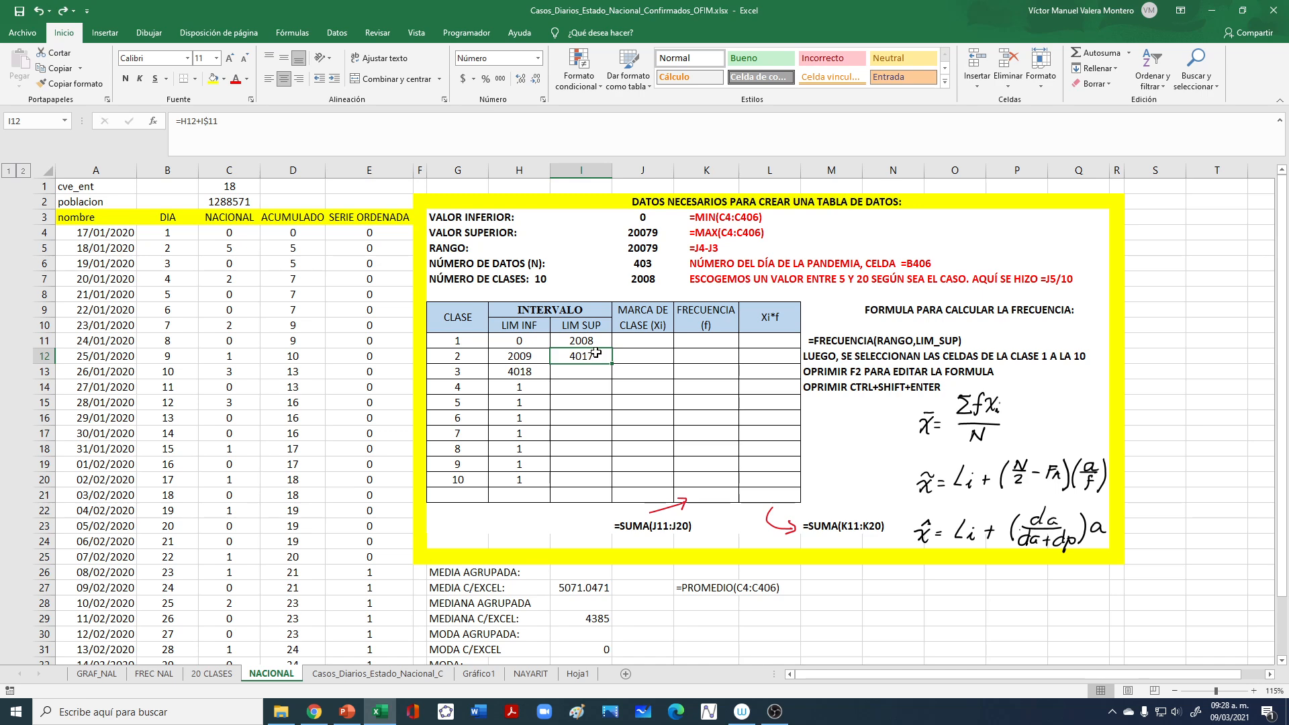
{"action": "left_click_drag", "start_coordinate": [611, 362], "coordinate": [610, 482]}
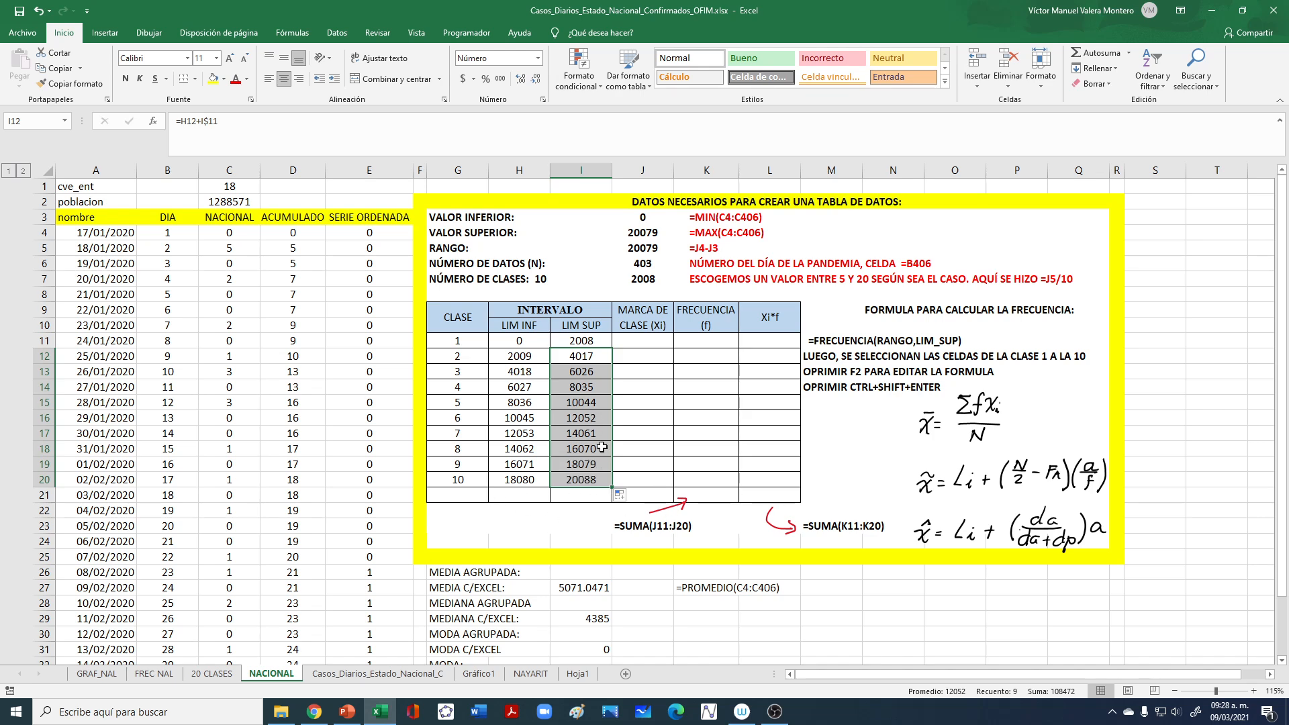
{"action": "left_click", "coordinate": [590, 357]}
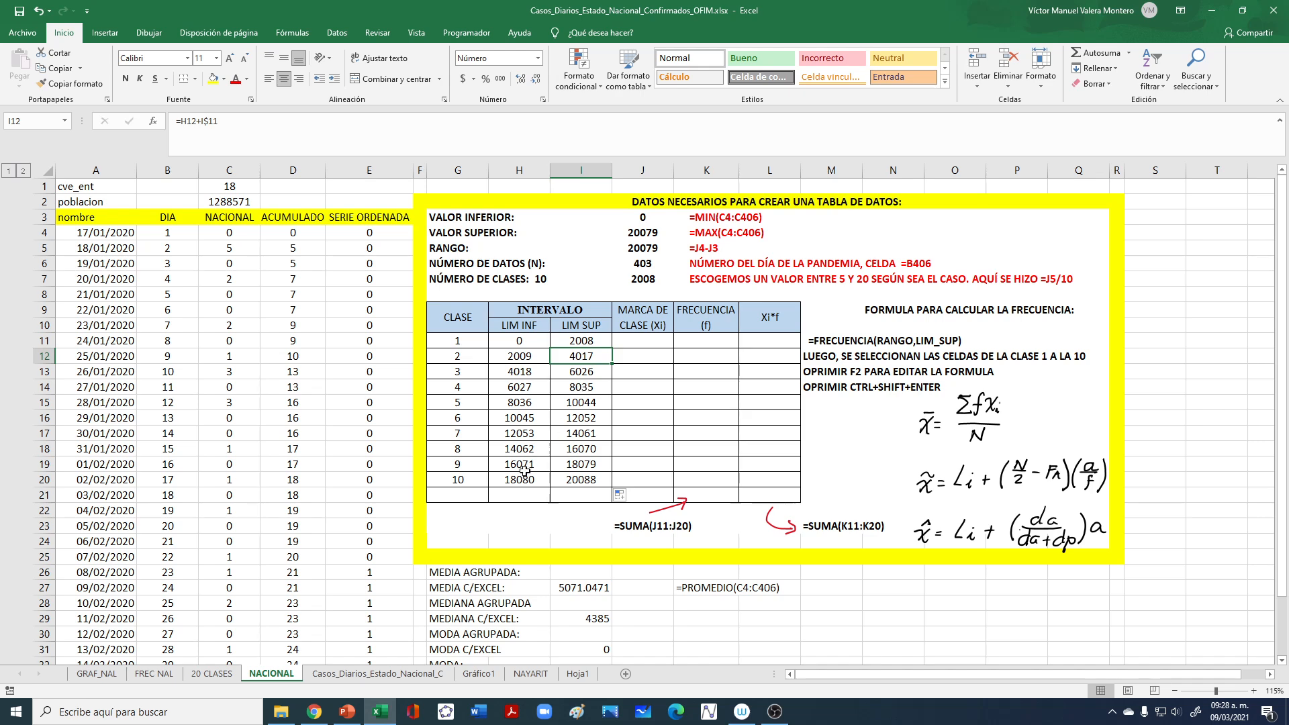
{"action": "left_click", "coordinate": [581, 497]}
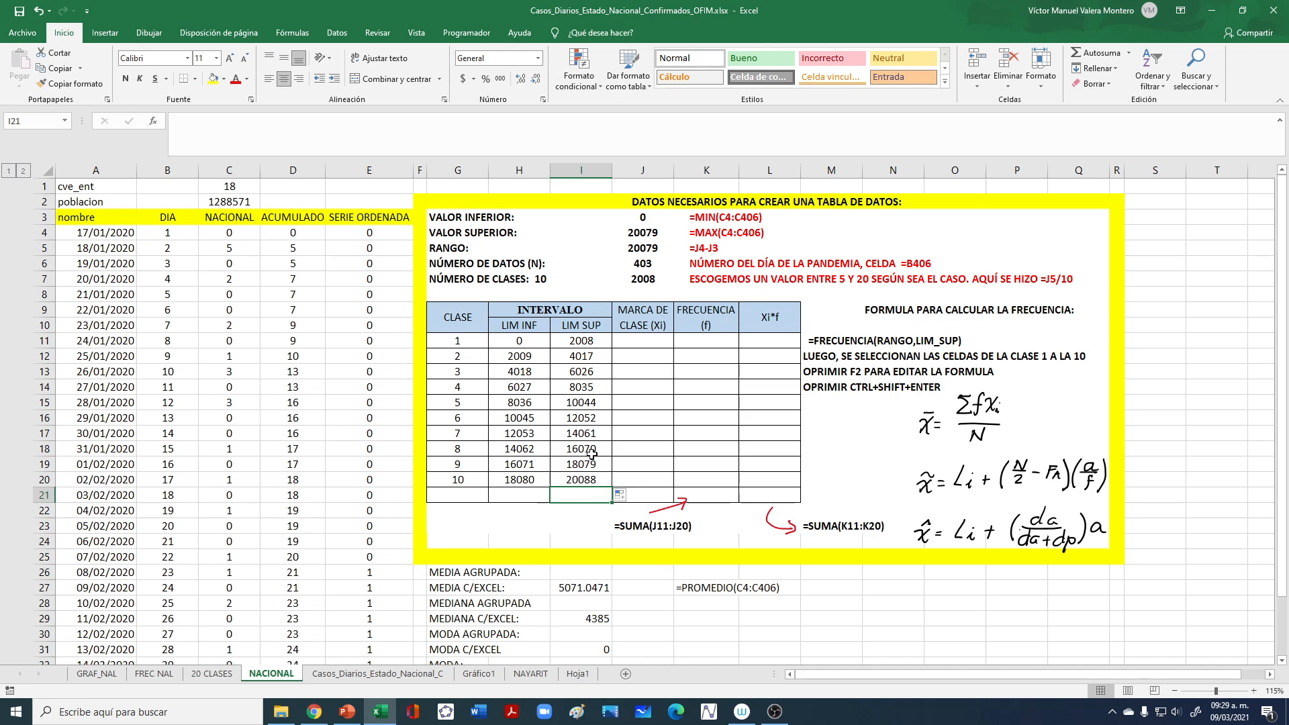
{"action": "left_click", "coordinate": [580, 481]}
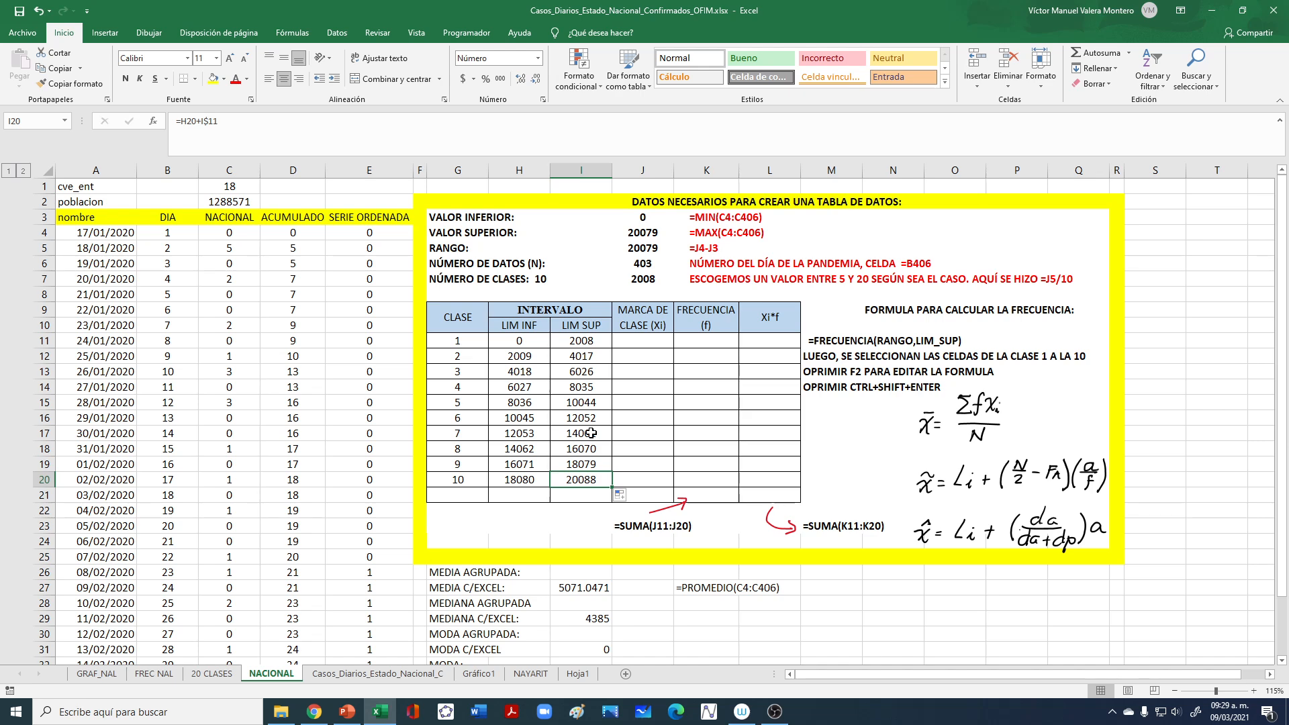
Step: Enter =(H11+I11)/2 in J11 as the class mark of class 1 and copy it down to J20
{"action": "left_click", "coordinate": [642, 343]}
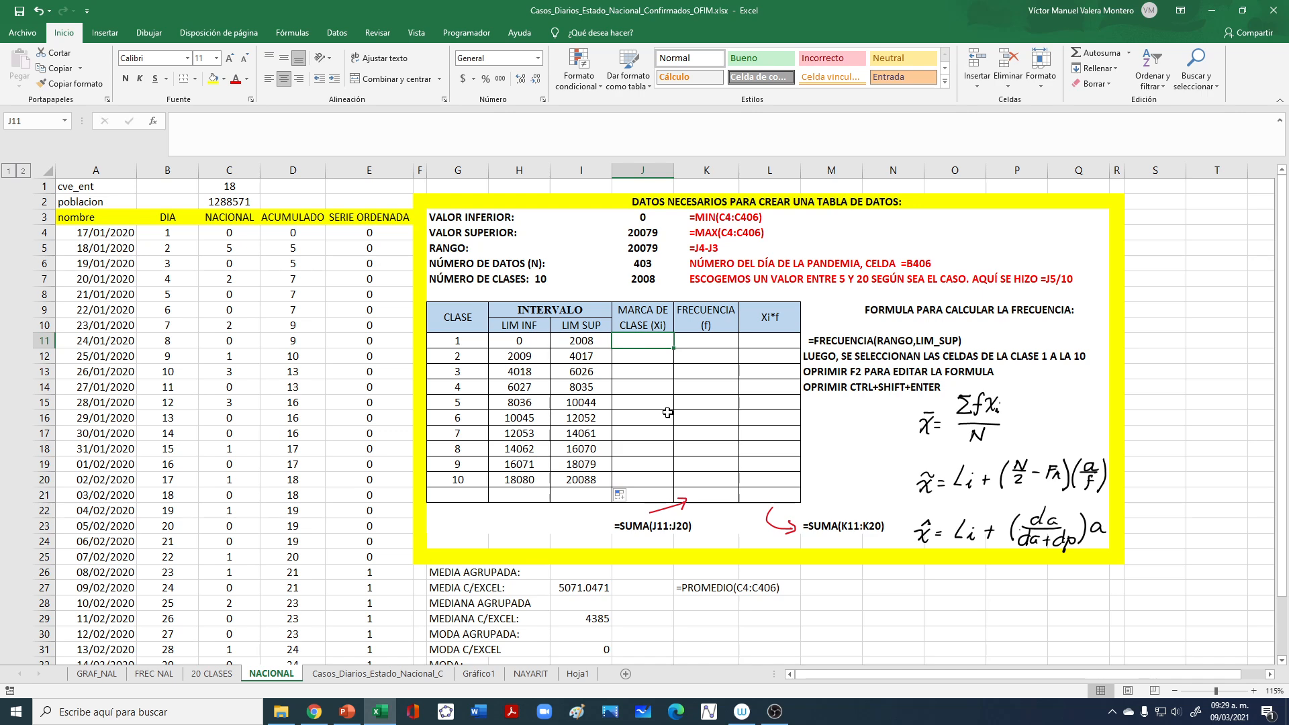
{"action": "type", "text": "="}
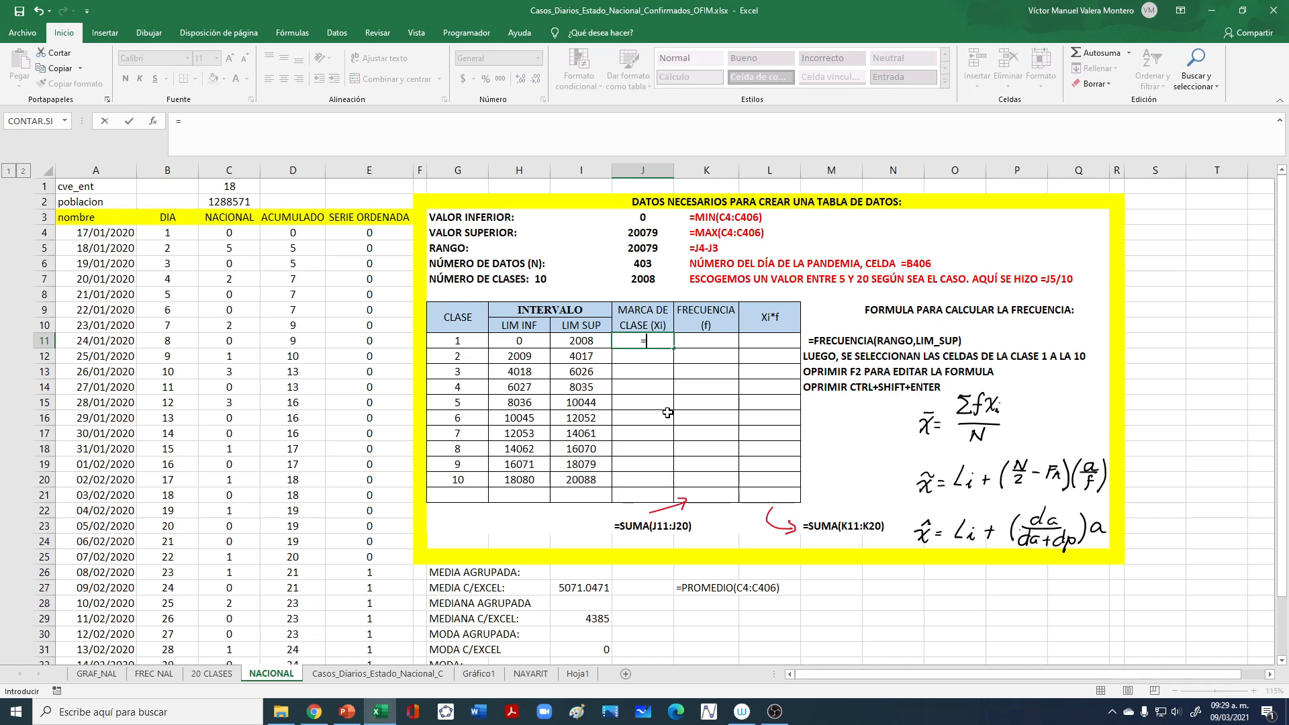
{"action": "type", "text": "("}
{"action": "left_click", "coordinate": [523, 342]}
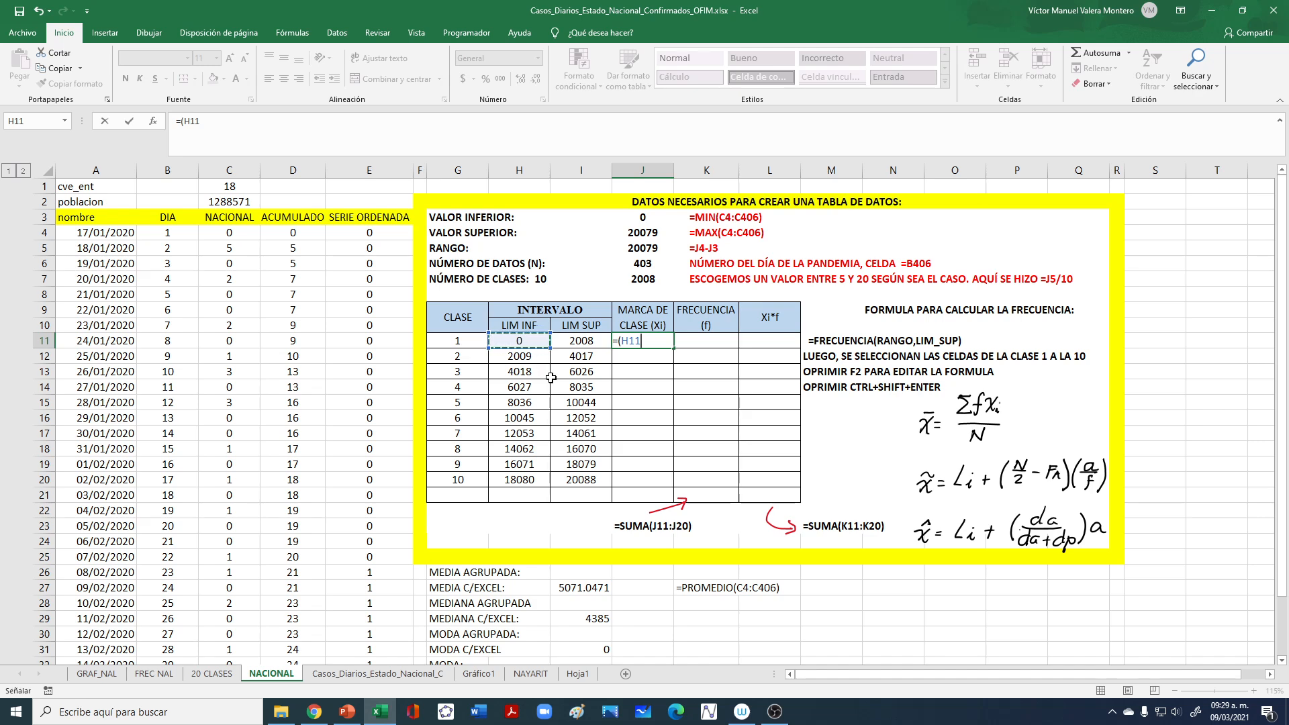
{"action": "type", "text": "+"}
{"action": "left_click", "coordinate": [588, 339]}
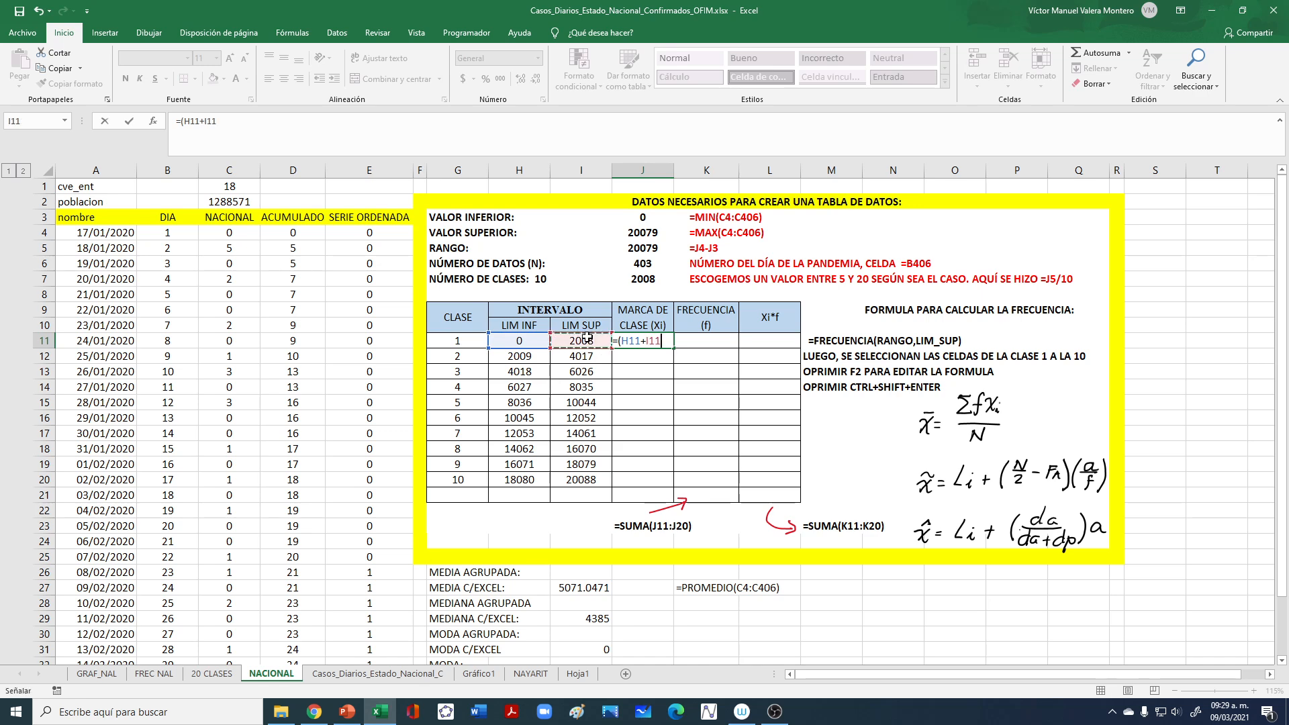
{"action": "type", "text": ")/2"}
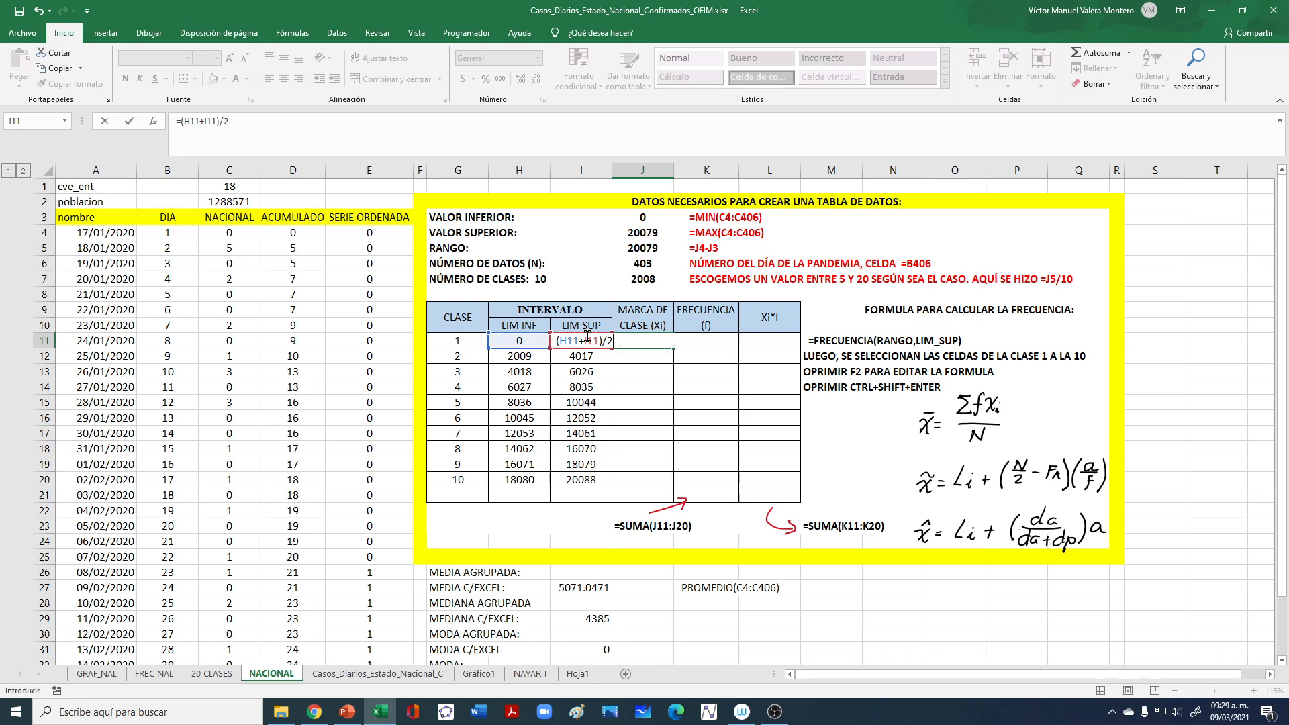
{"action": "key", "text": "Return"}
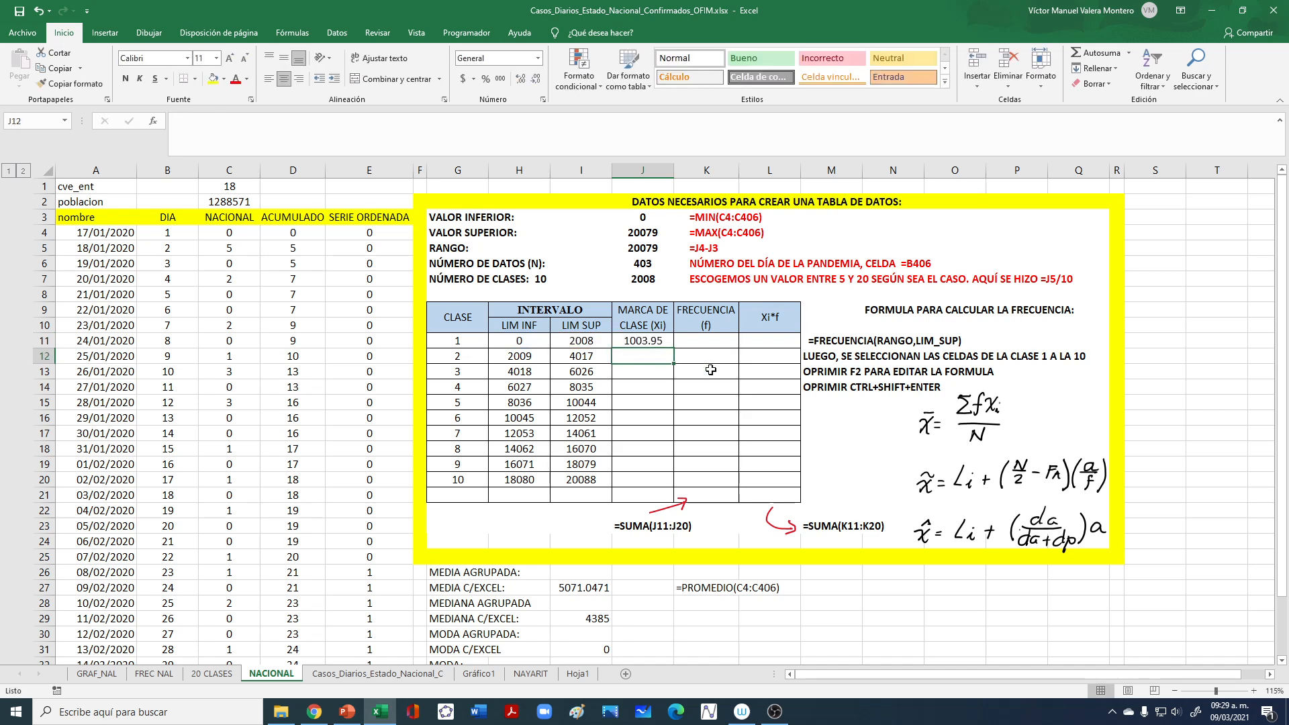
{"action": "left_click", "coordinate": [647, 339]}
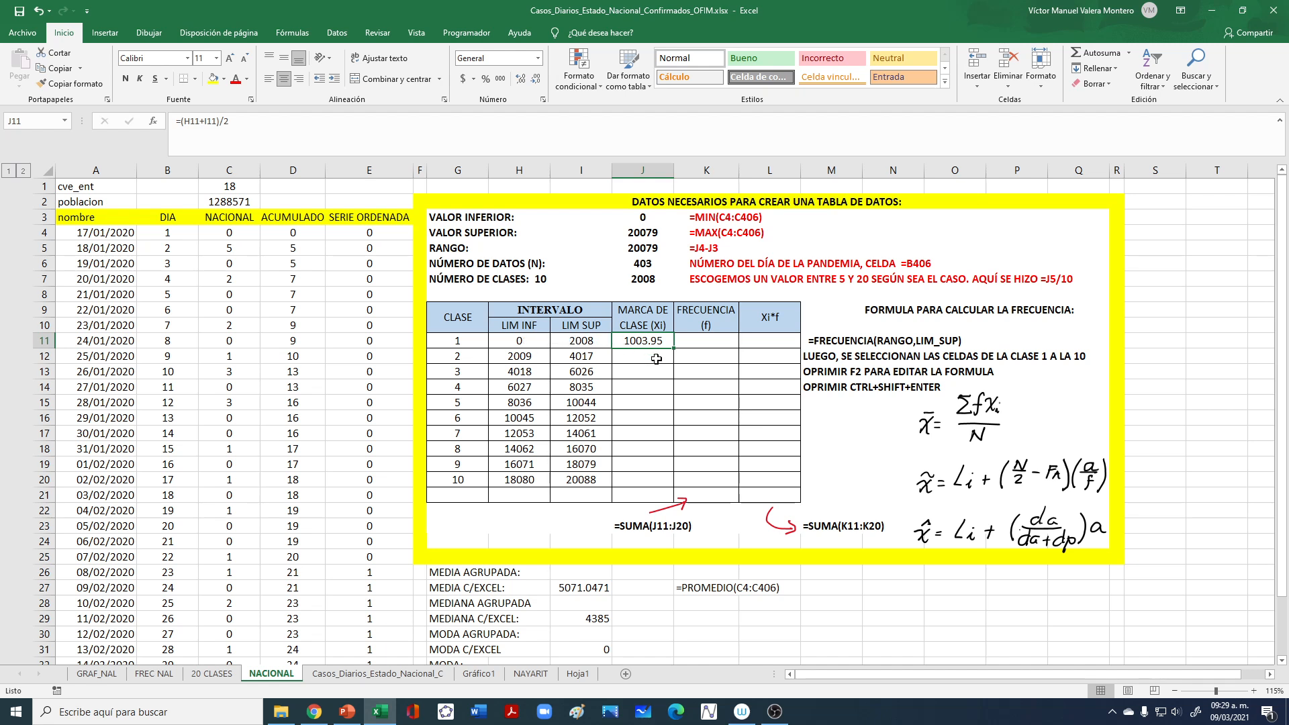
{"action": "left_click_drag", "start_coordinate": [672, 347], "coordinate": [671, 481]}
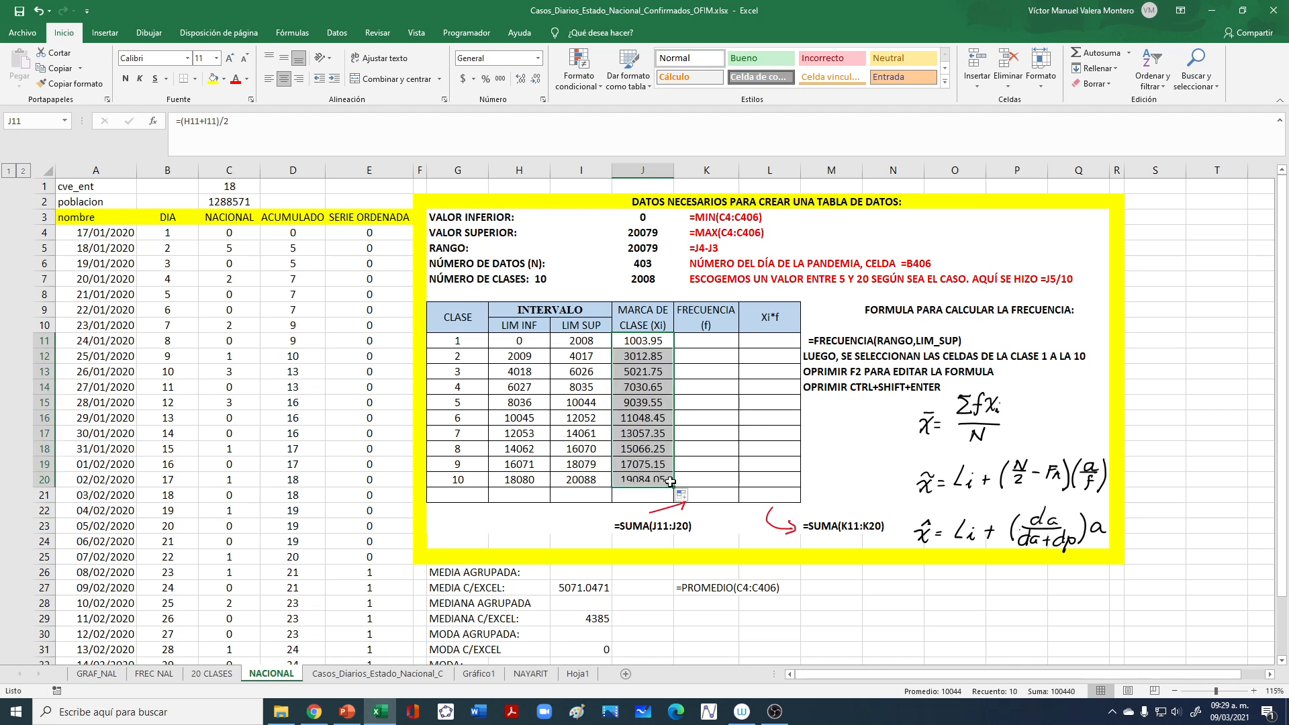